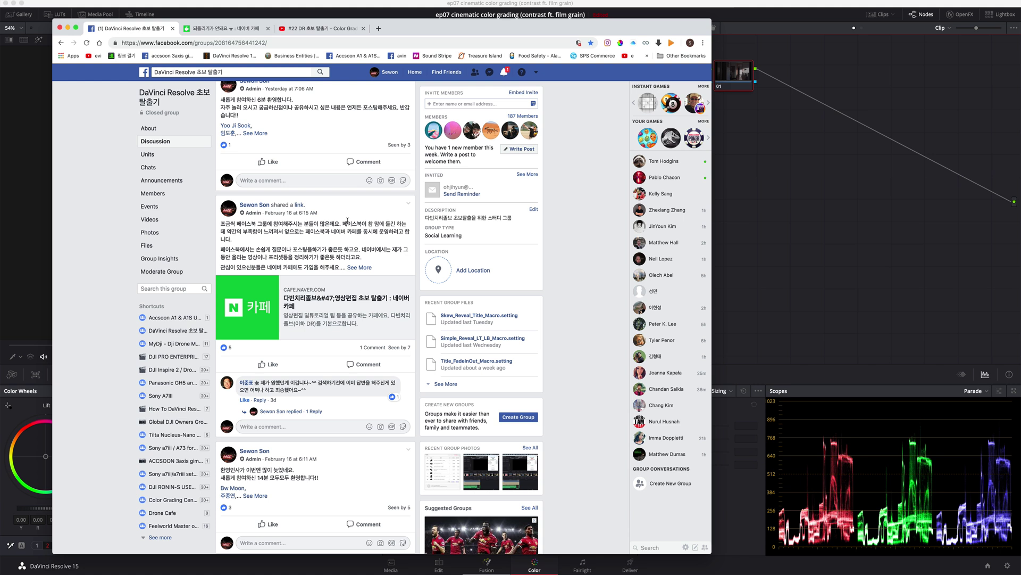
- Look through the Facebook group's announcements and recent discussion posts
scroll(347, 220, "up", 5)
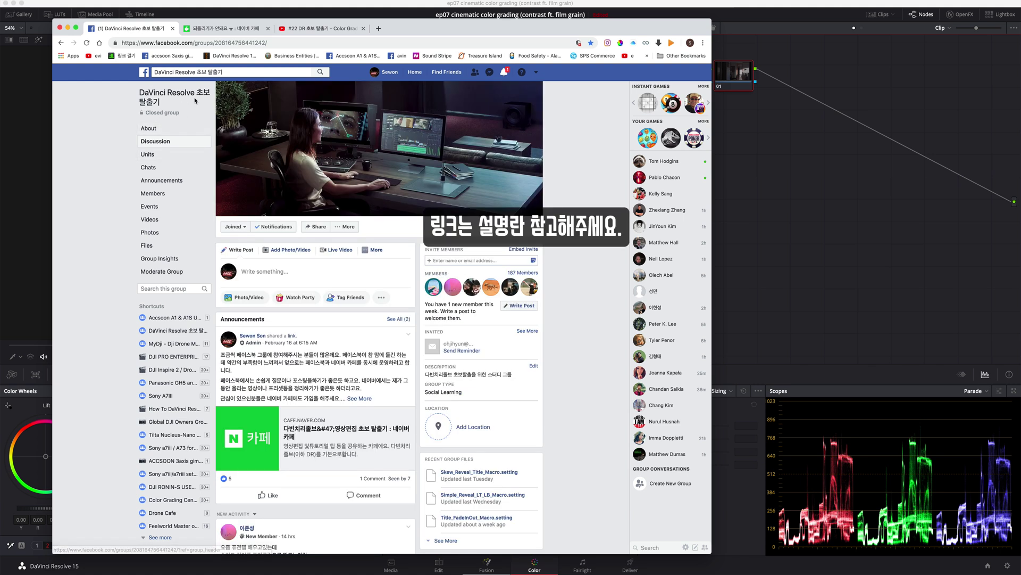
scroll(300, 385, "down", 3)
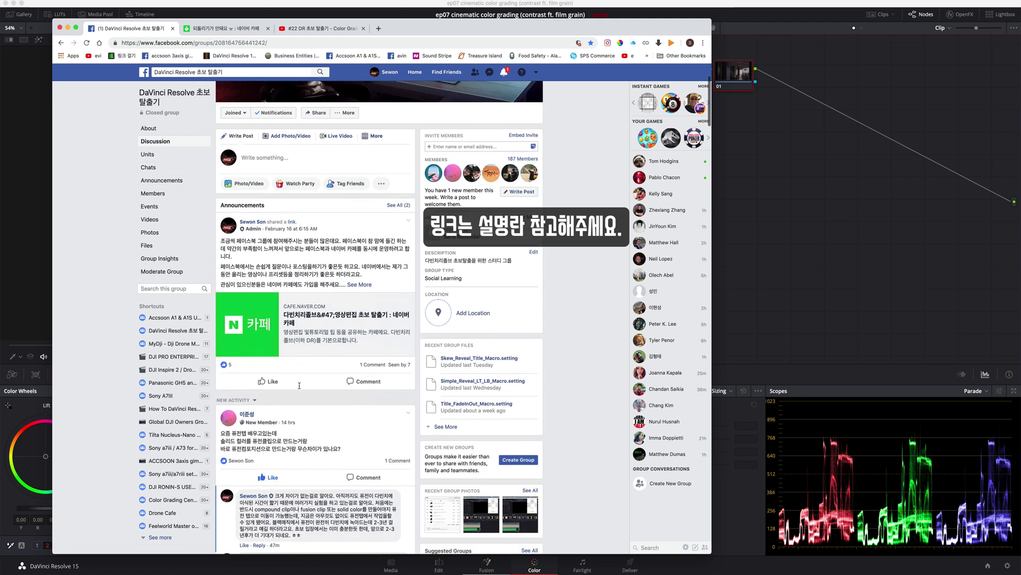
scroll(300, 386, "down", 4)
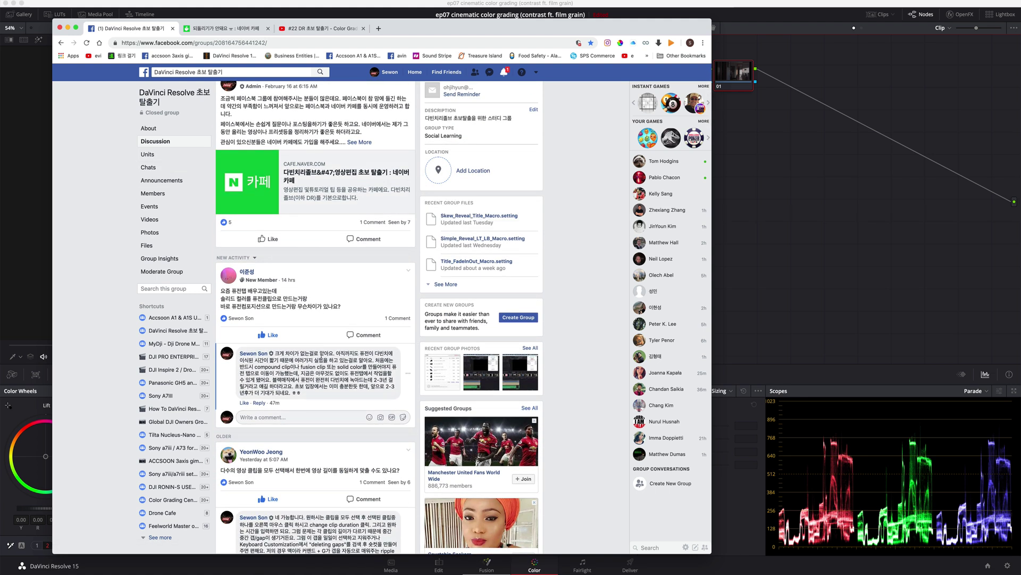
scroll(321, 360, "down", 2)
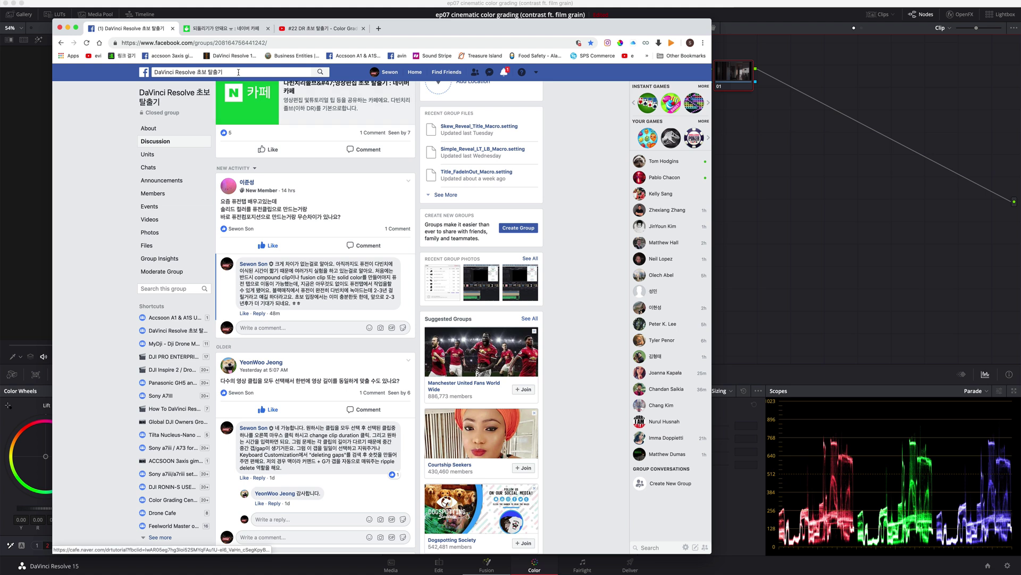
- Go to the Naver cafe and look at its 에디팅(Edit) and DR 프리셋 공유 boards
left_click(221, 29)
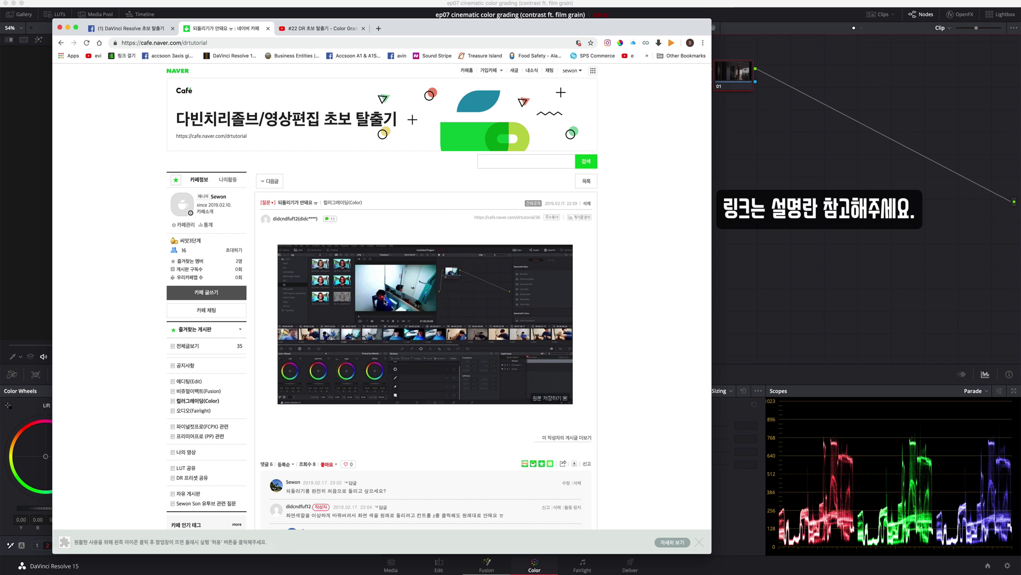
scroll(385, 301, "down", 4)
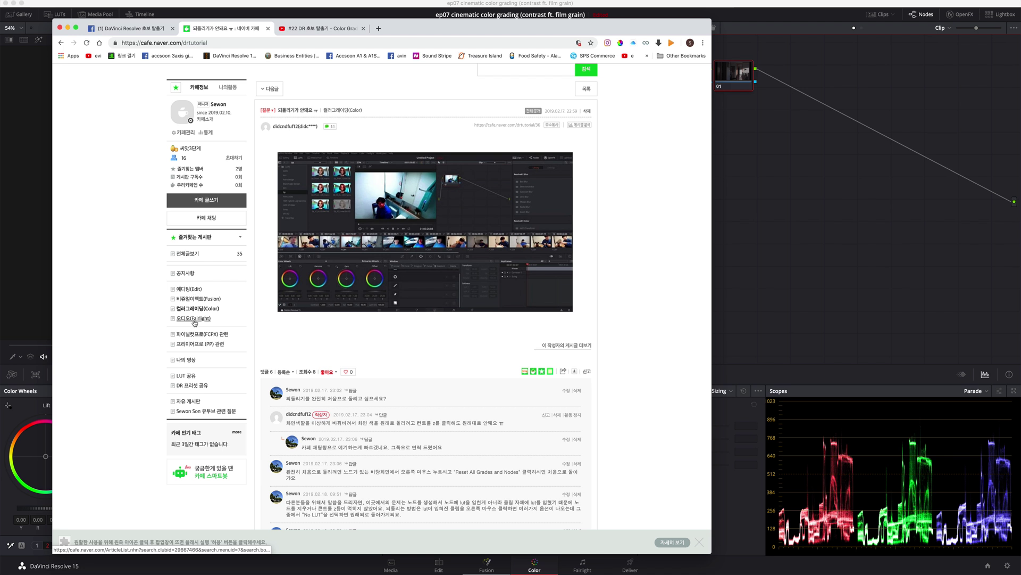
left_click(190, 289)
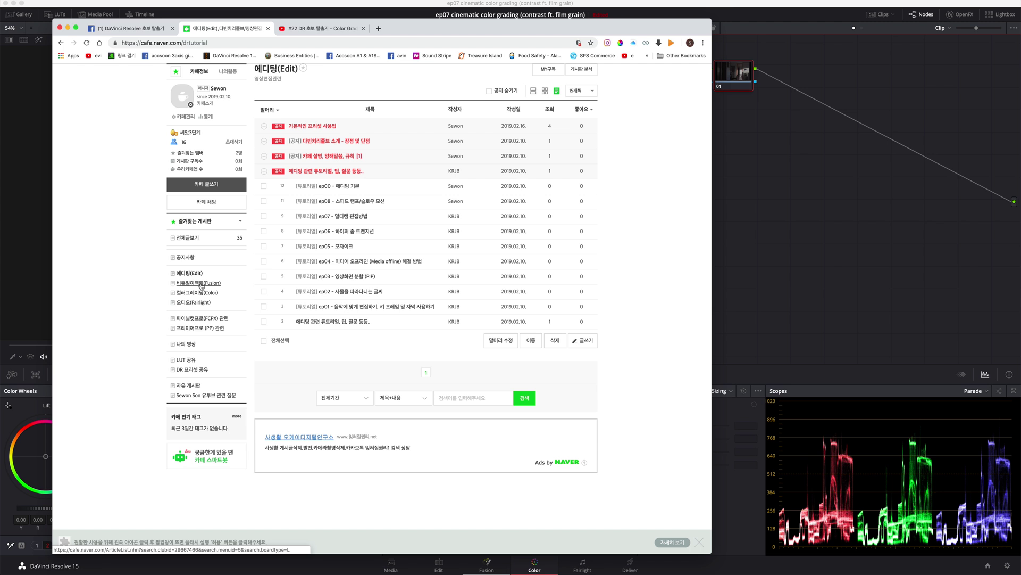
left_click(194, 369)
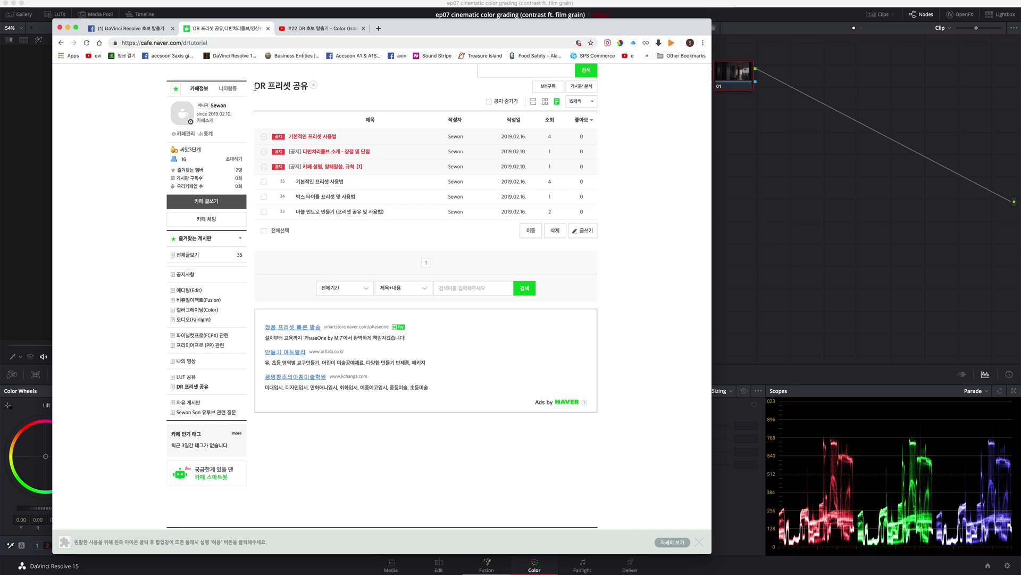
- Switch briefly to DaVinci Resolve and return to Google Chrome
left_click(759, 171)
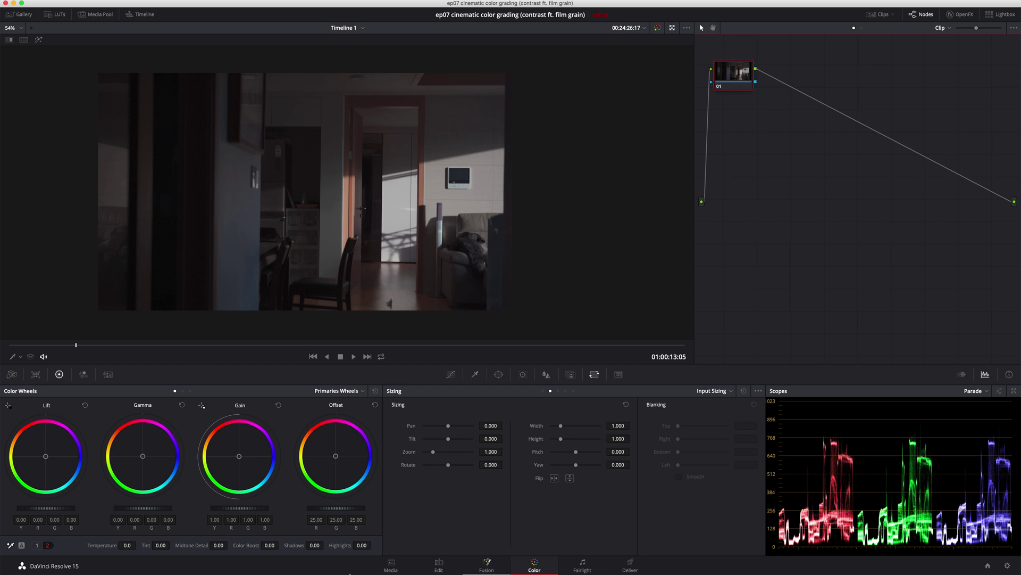
mouse_move(330, 571)
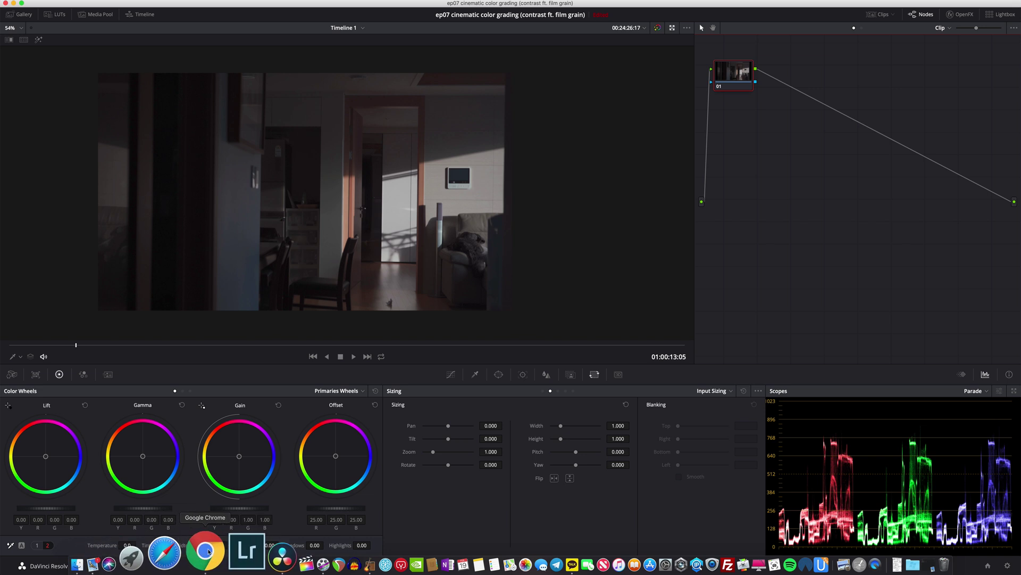
left_click(218, 553)
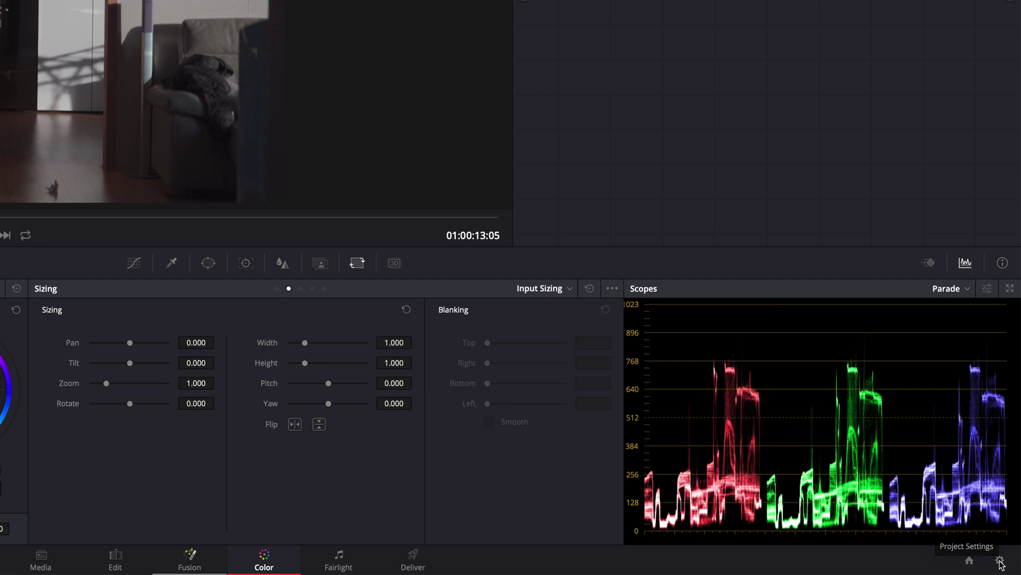
- Examine the DaVinci Resolve project's Color Management settings and the available Color science options, and close the settings
left_click(1007, 565)
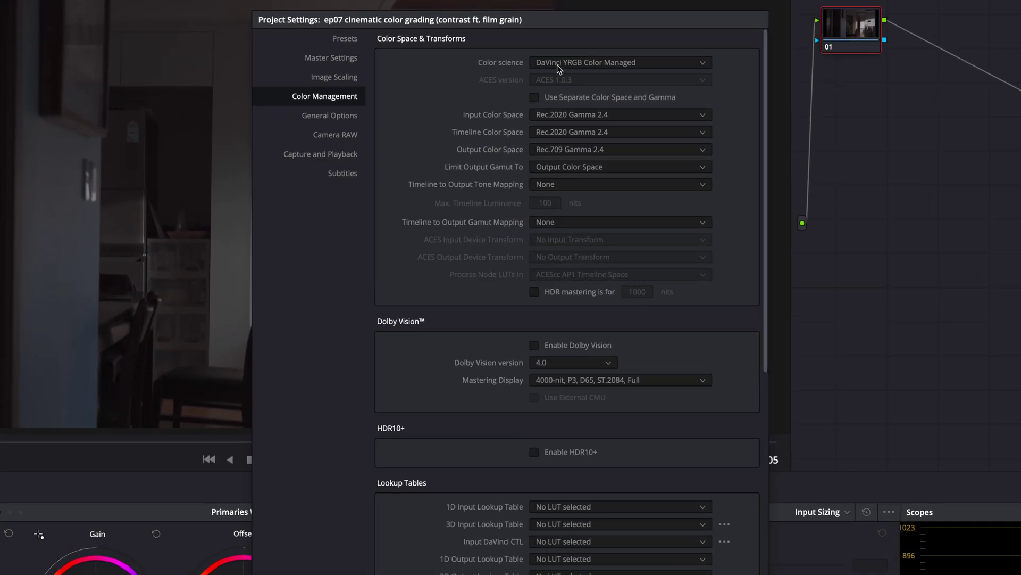
left_click(557, 65)
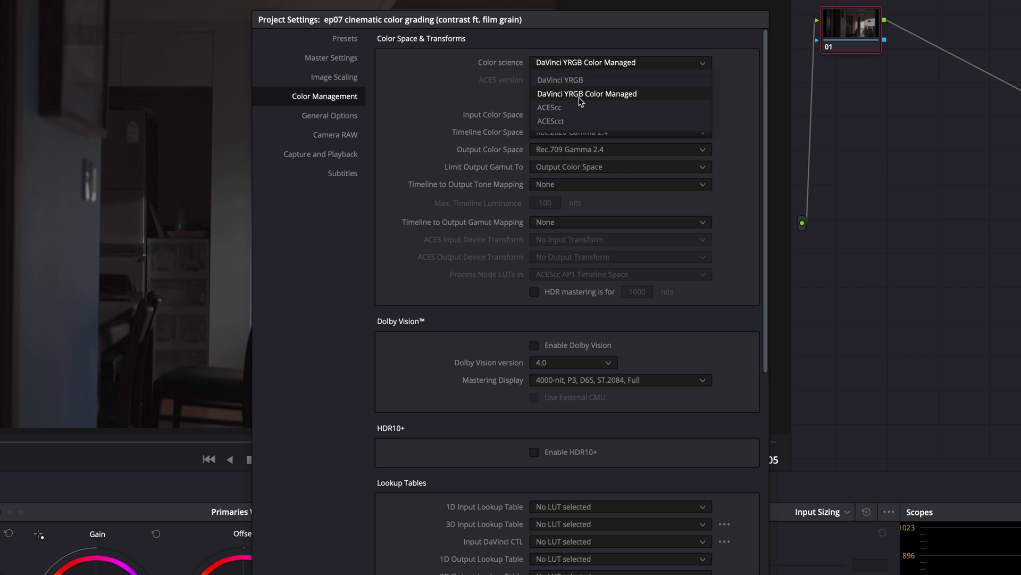
left_click(411, 116)
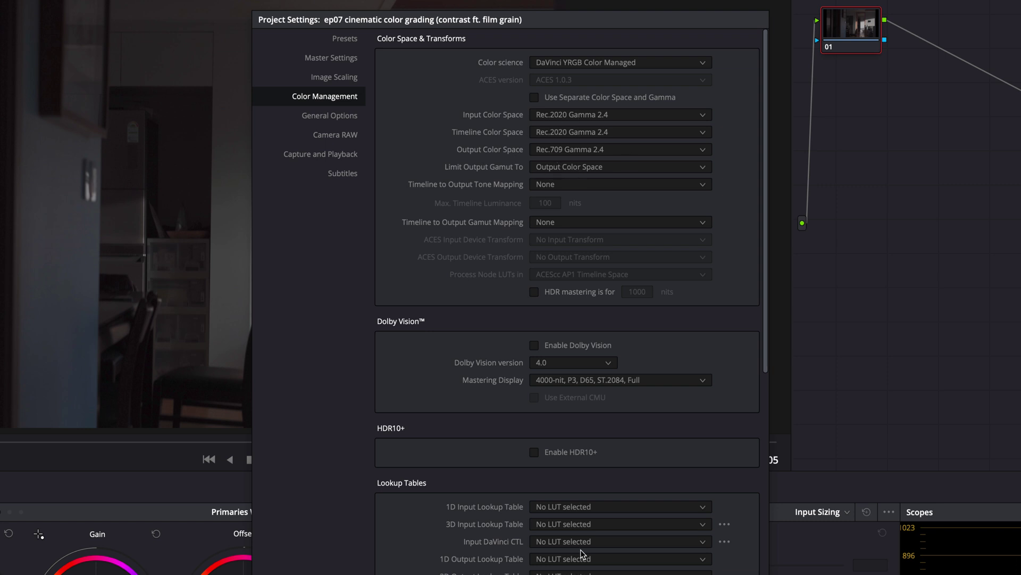
left_click(655, 462)
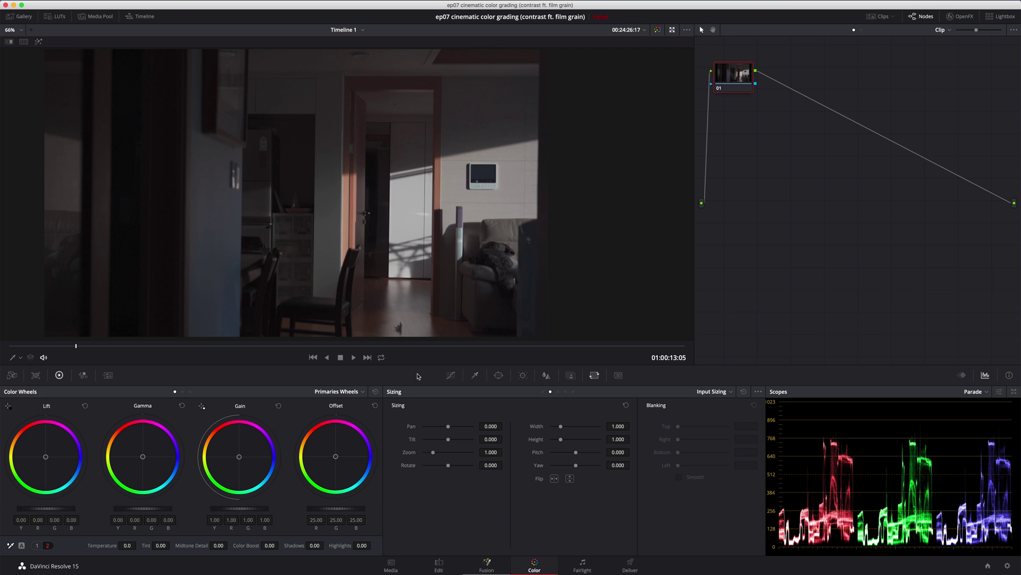
- Show the custom curves and set the saturation of node 01 to 0
left_click(452, 376)
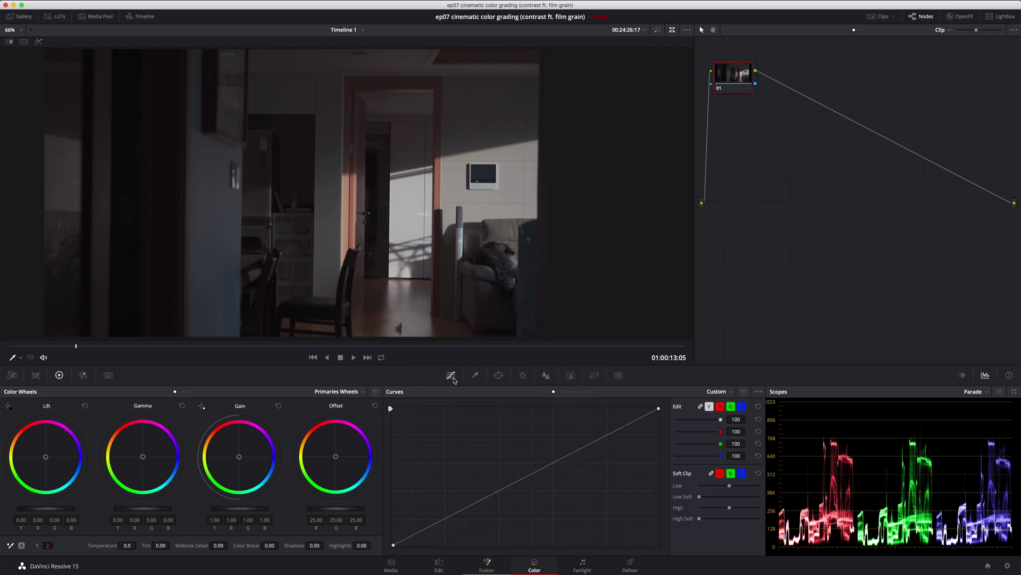
left_click(35, 545)
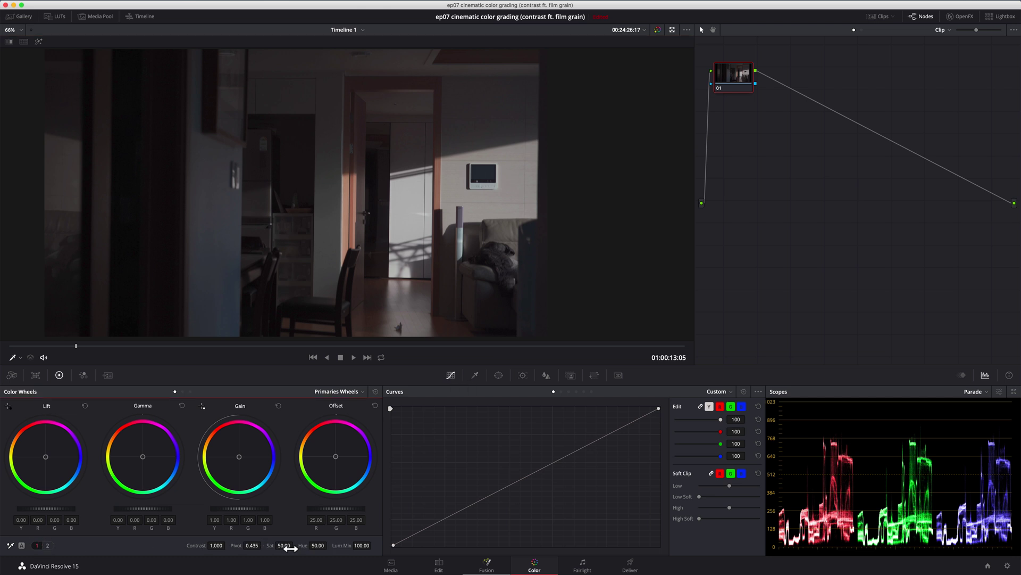
left_click_drag(290, 548, 250, 548)
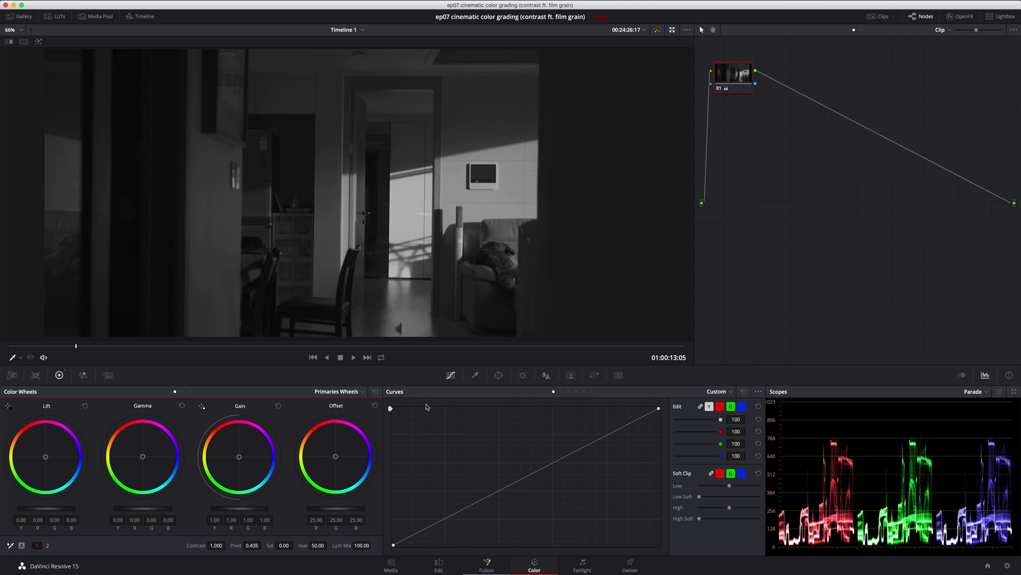
- Add a shadow and a highlight point to the custom curve, lowering the shadows and raising the highlights into a gentle S-curve
left_click(446, 516)
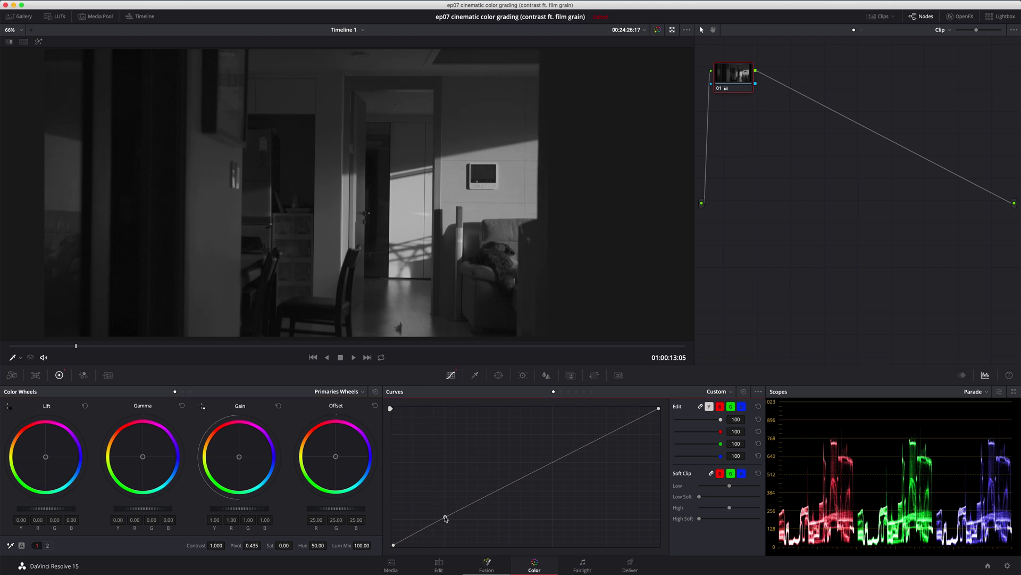
left_click(607, 434)
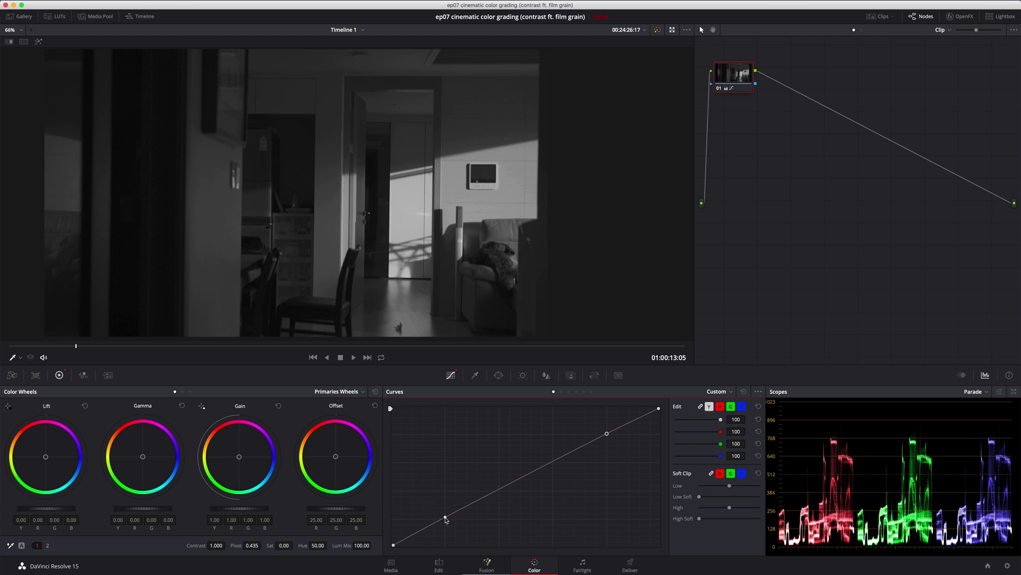
left_click_drag(445, 517, 451, 525)
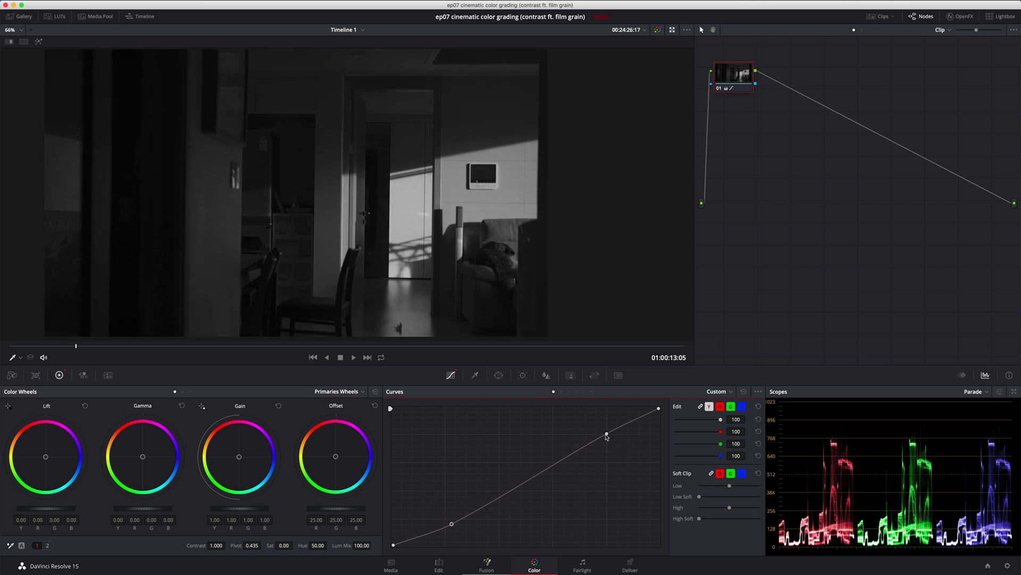
left_click_drag(607, 433, 597, 424)
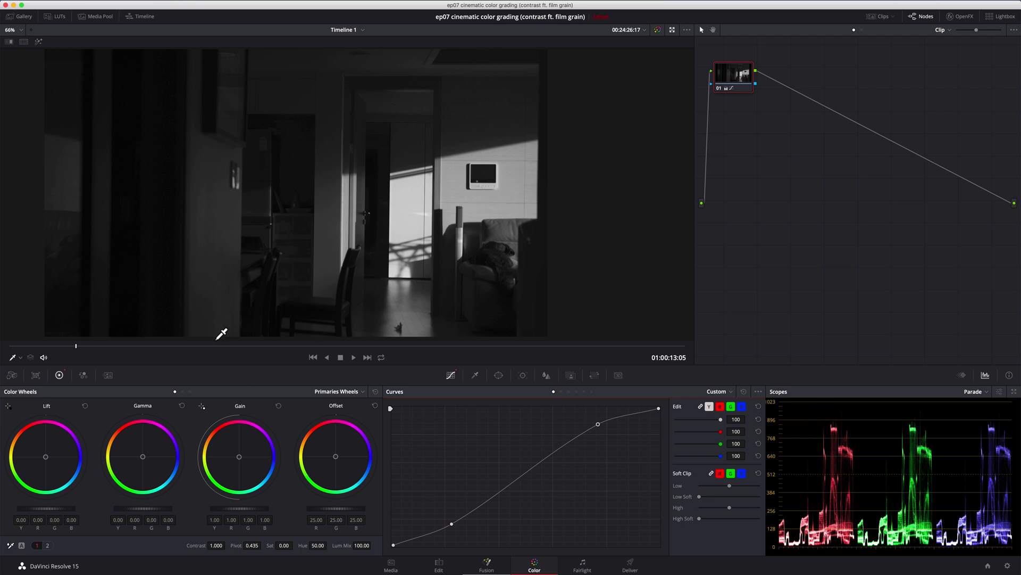
- In the RGB Mixer, raise red in Red Output and green in Green Output to 2.00, and raise blue in Blue Output to match
left_click(83, 376)
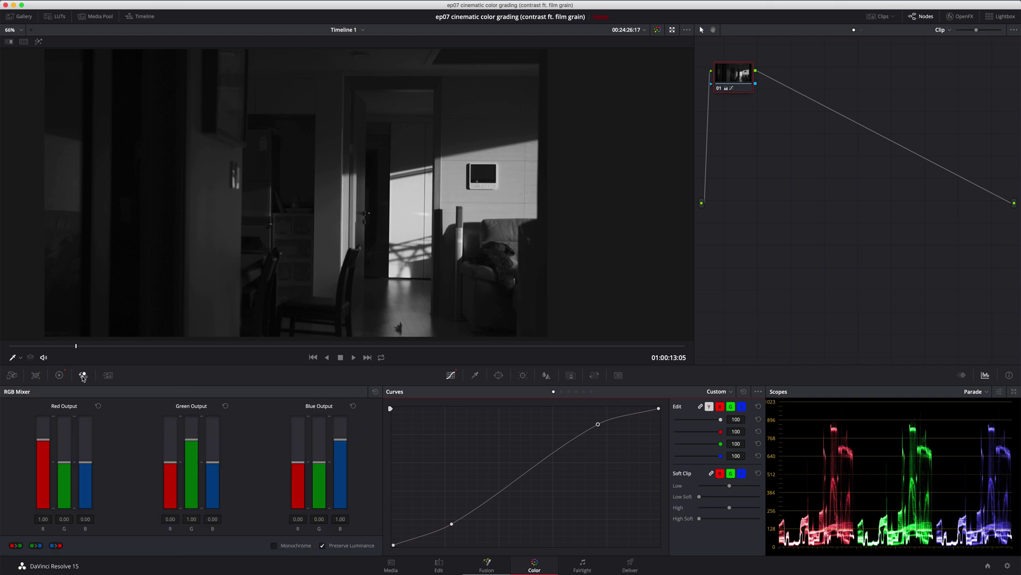
left_click_drag(38, 447, 125, 418)
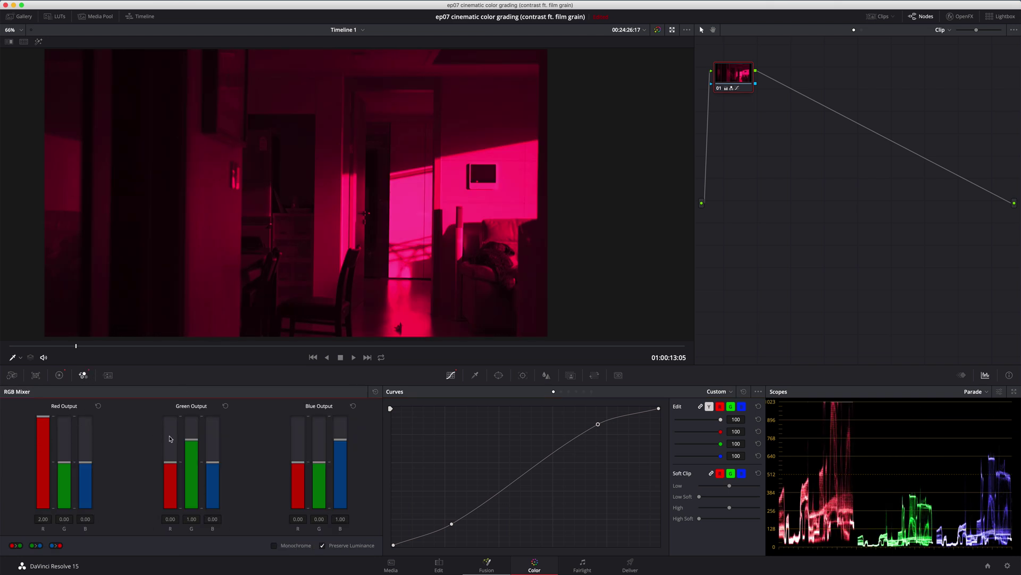
left_click_drag(192, 439, 192, 416)
left_click_drag(340, 447, 336, 418)
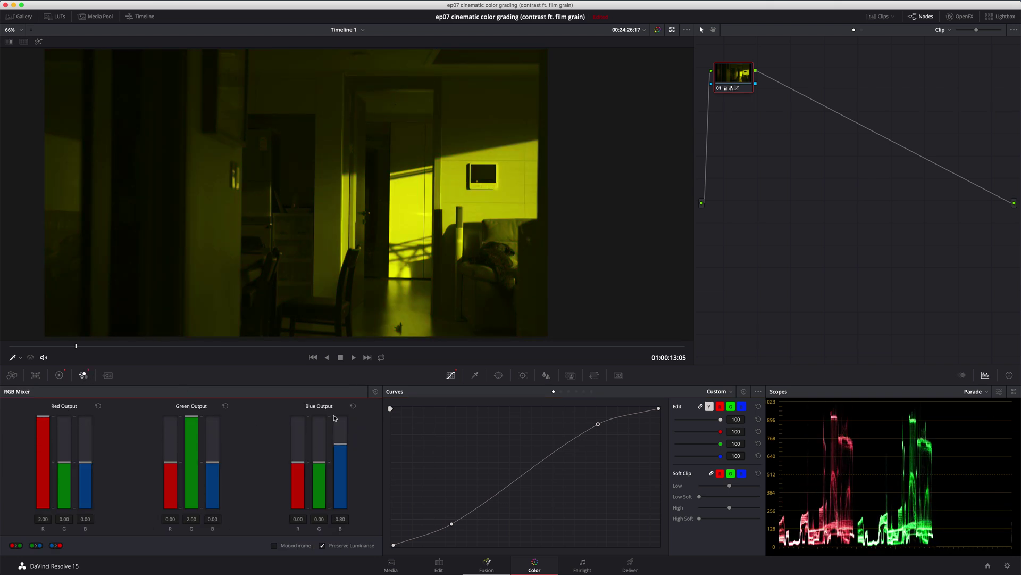
- Bring color back into node 01 by setting its saturation to 23.60
left_click(61, 374)
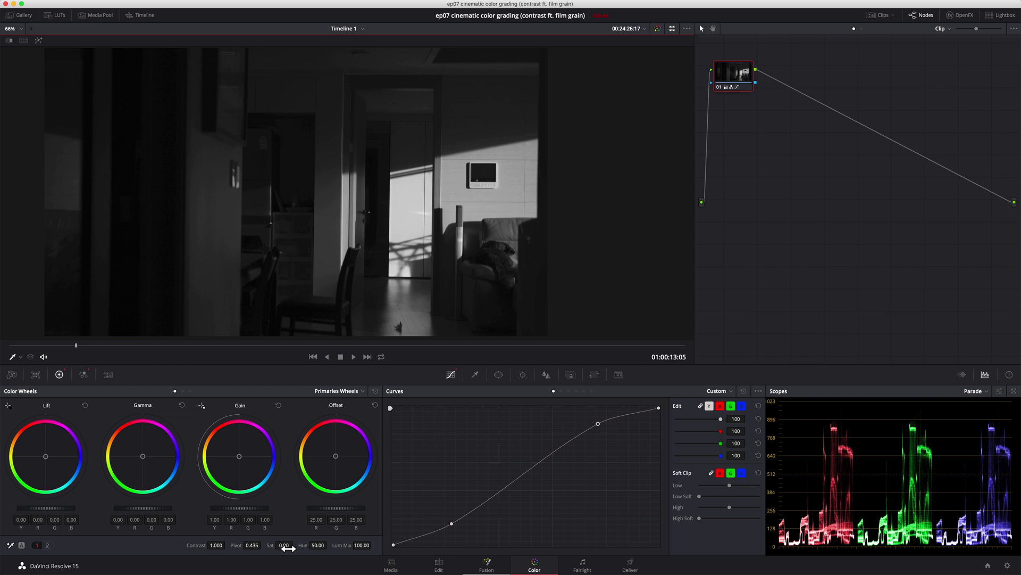
left_click_drag(285, 548, 295, 545)
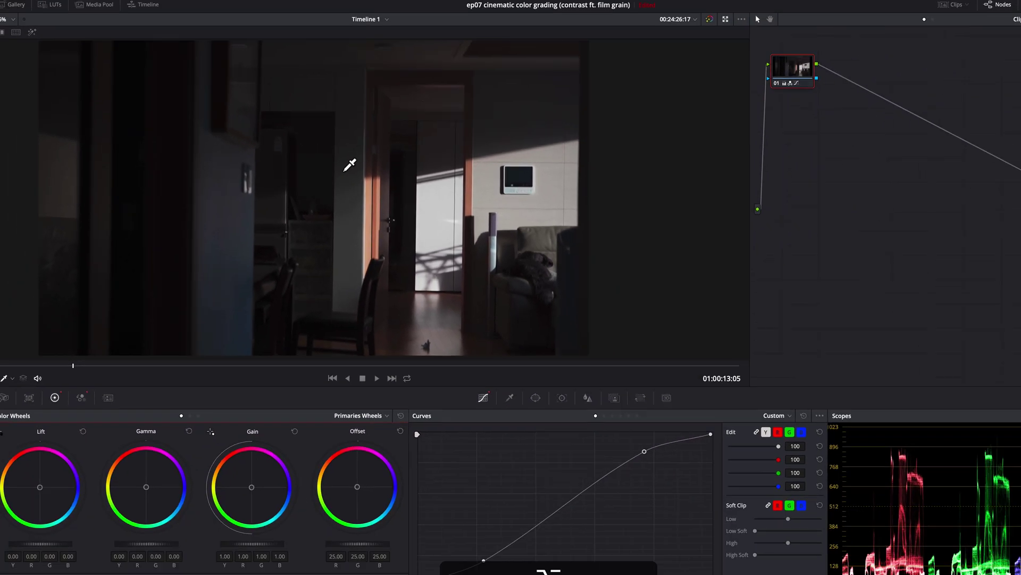
- Compare the shot with and without the grade in the full-screen viewer, and return to the normal Color page view
key("alt+super+f")
key("super+f")
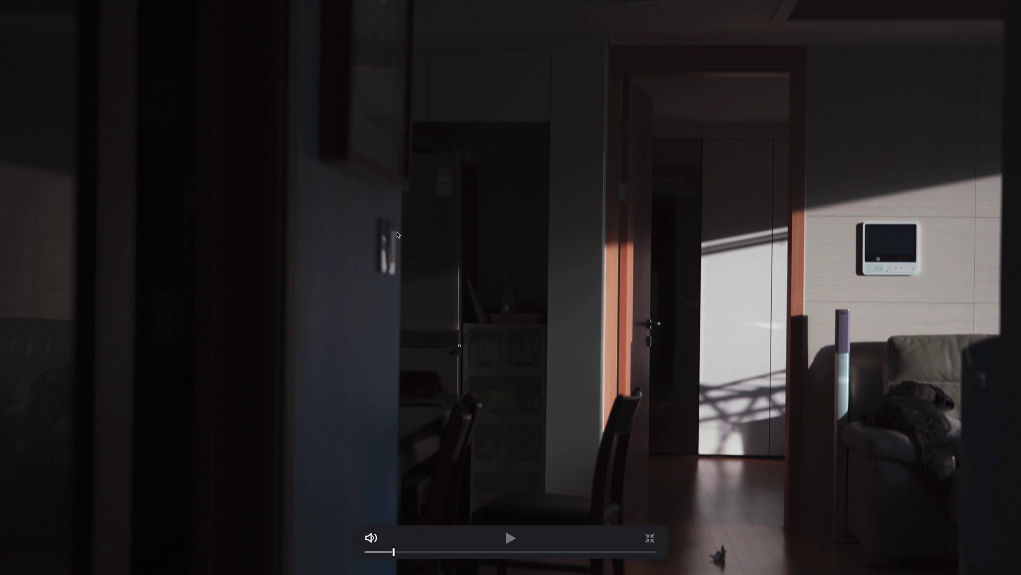
key("alt")
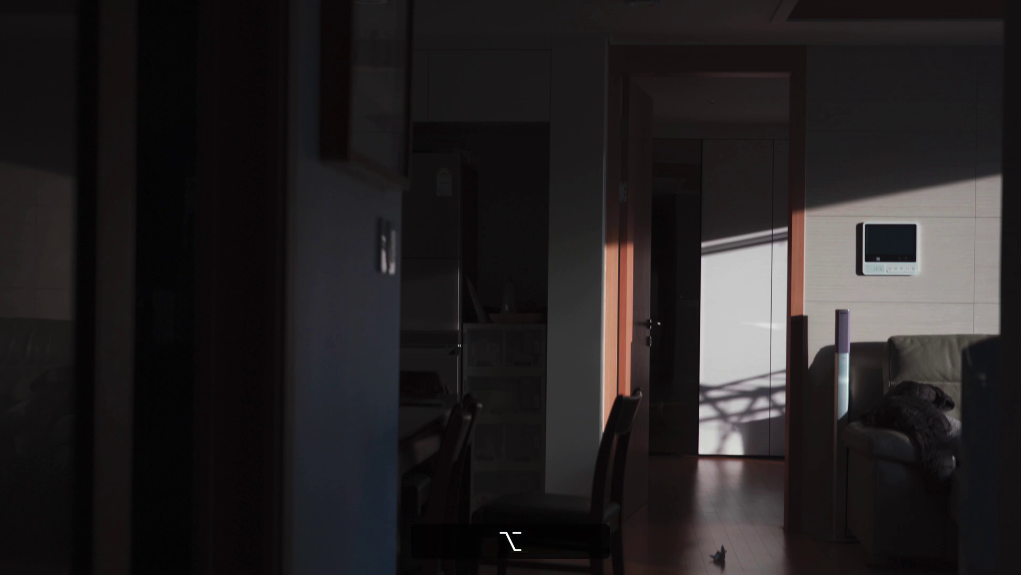
key("alt+d")
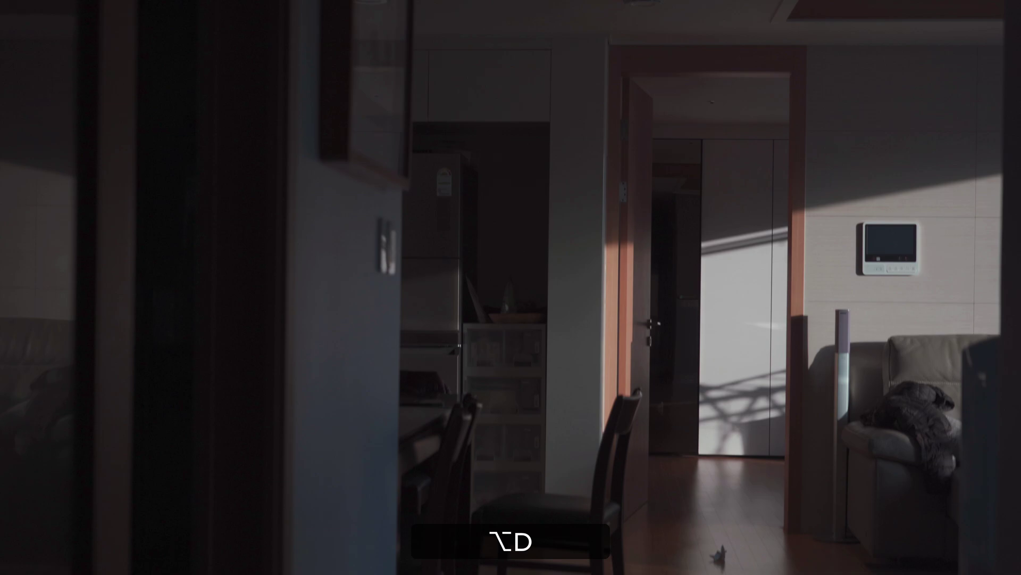
key("alt")
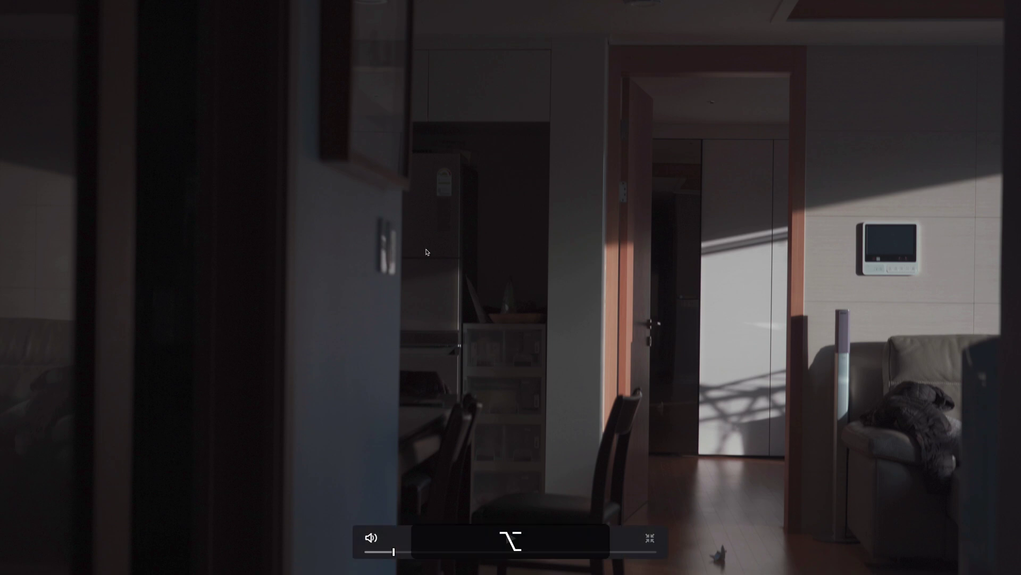
key("alt+d")
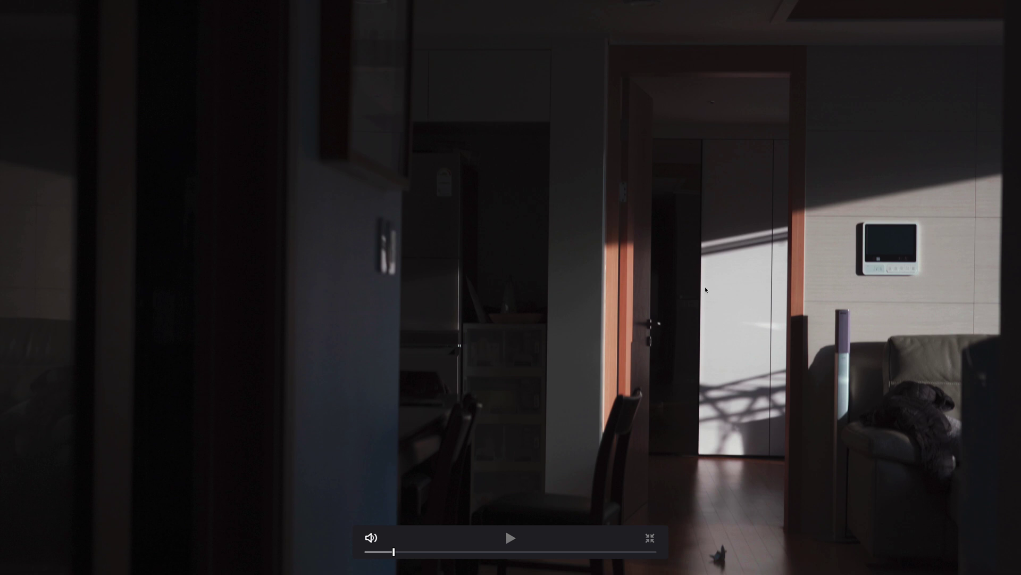
key("alt")
key("alt+d")
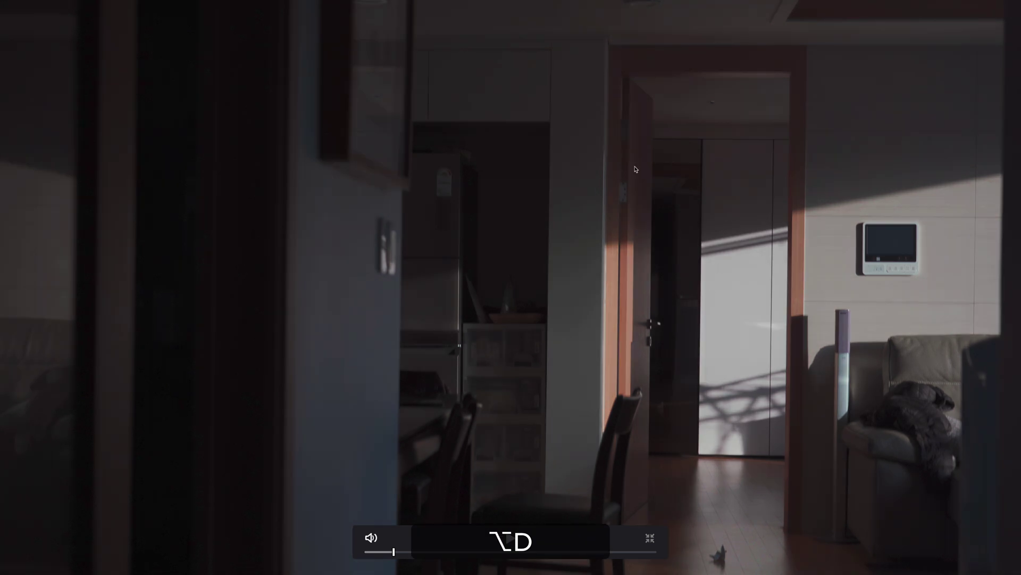
key("alt+d")
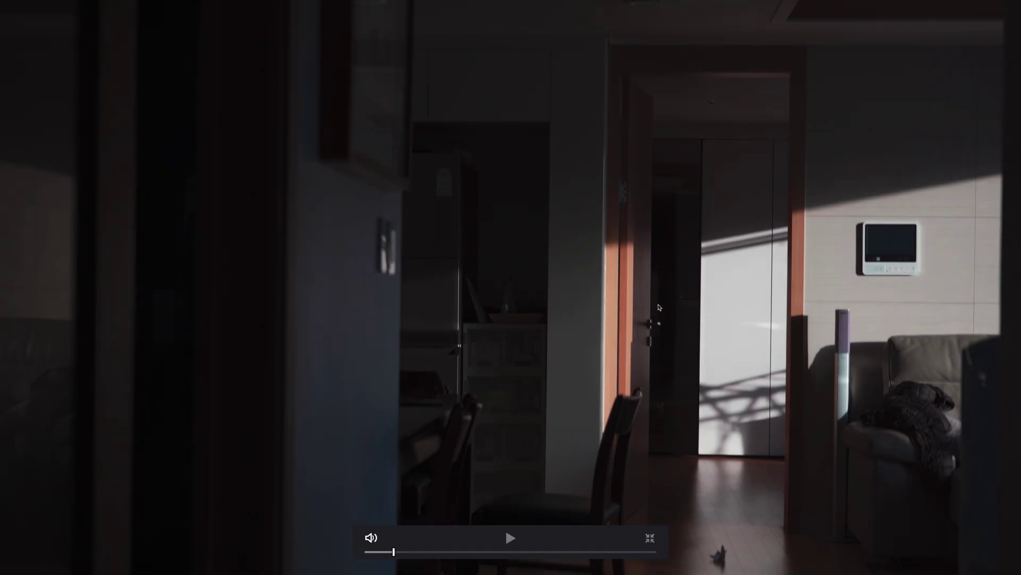
key("Escape")
left_click(922, 15)
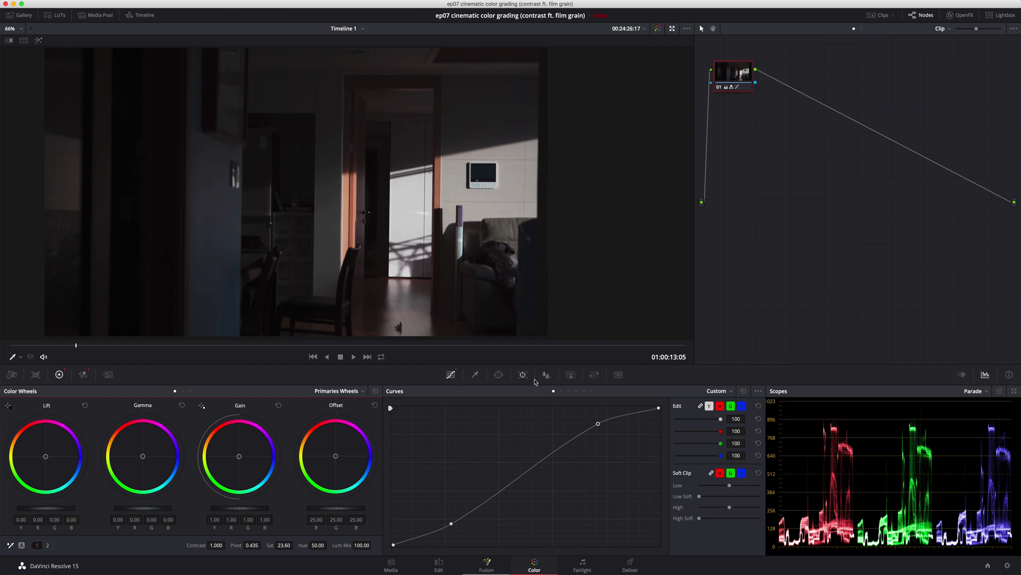
- Add serial node 02 after node 01 and push its Lift toward blue, to about red -0.01 and blue 0.01
key("alt")
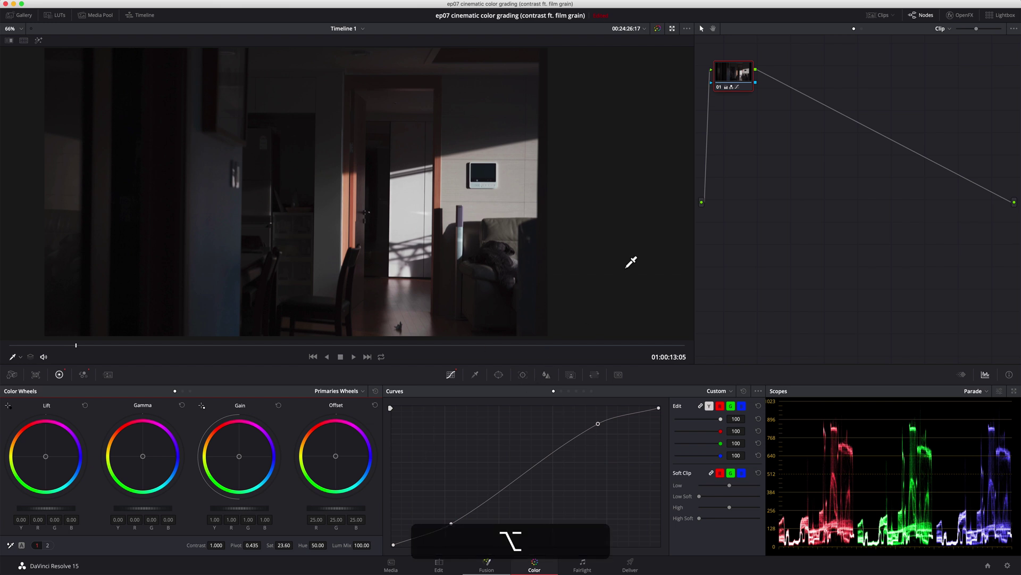
key("alt+s")
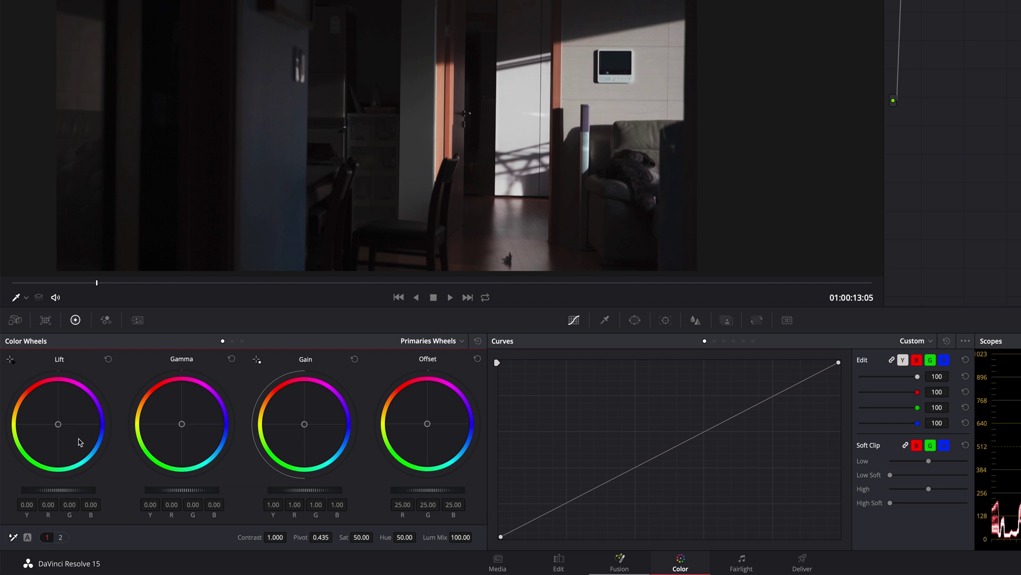
left_click_drag(58, 425, 60, 425)
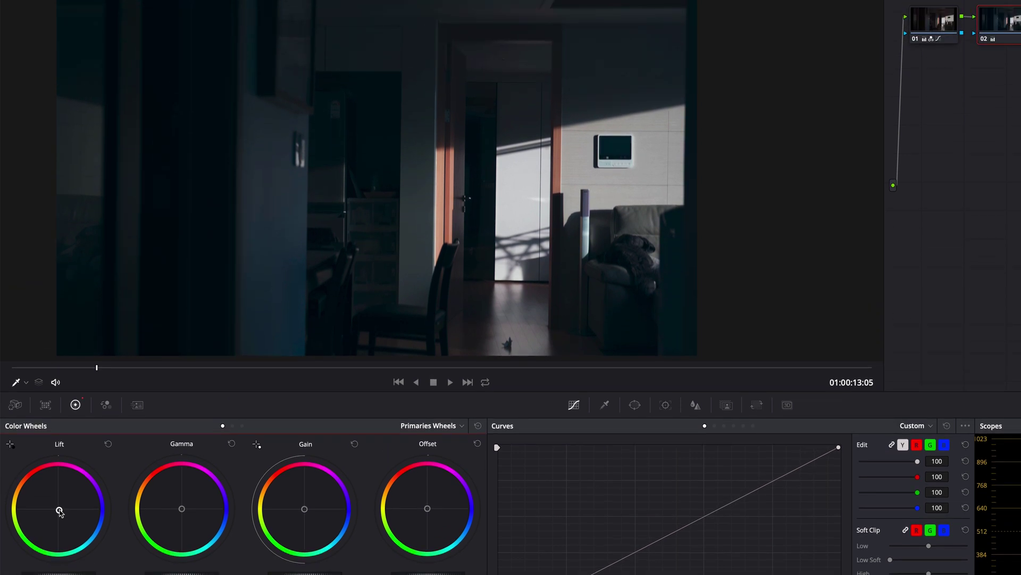
- Compare the shot full-screen with node 02's cool shadow tint on and off, and return to the normal Color page view
key("super+f")
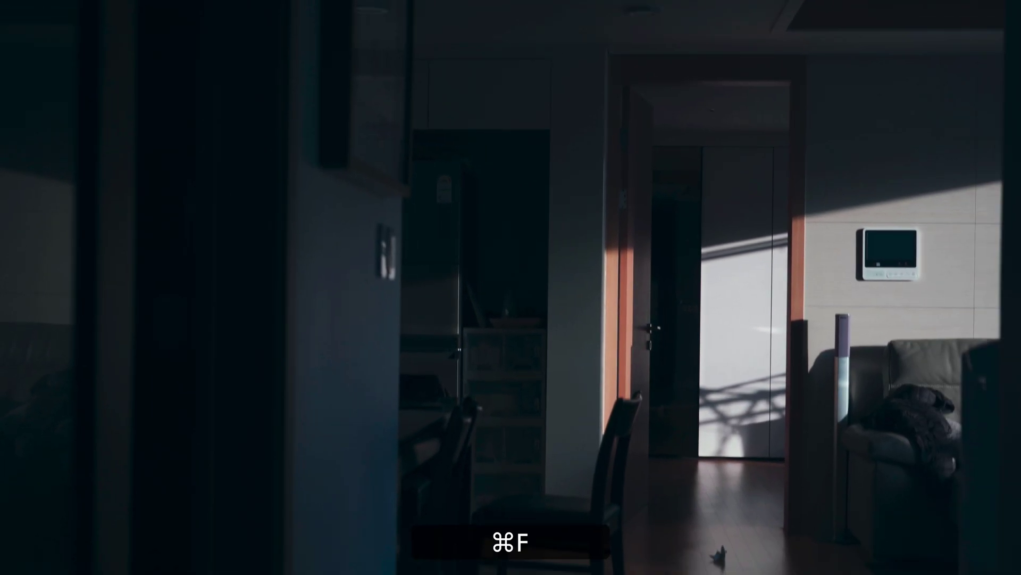
key("super+d")
key("super+d")
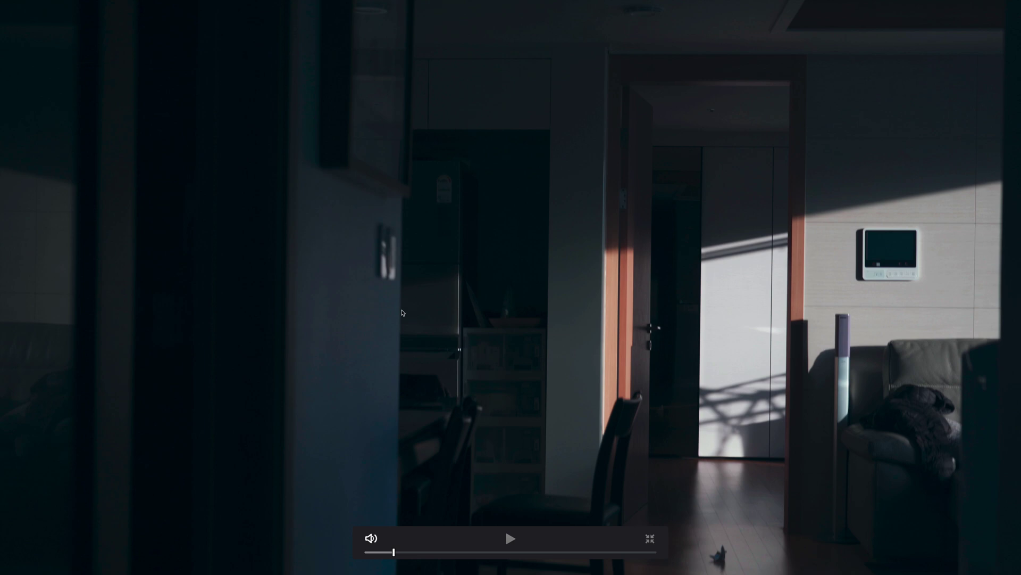
key("Escape")
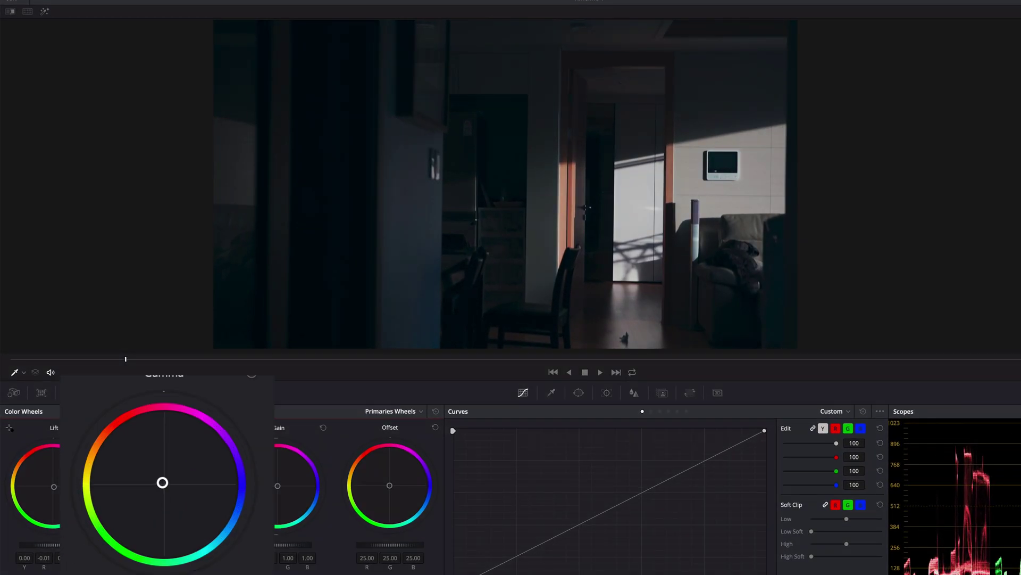
- Warm node 02's midtones and highlights: shift Gamma to red 0.01 and blue -0.01, and Gain to red 1.05 and blue 0.97
left_click_drag(161, 482, 161, 479)
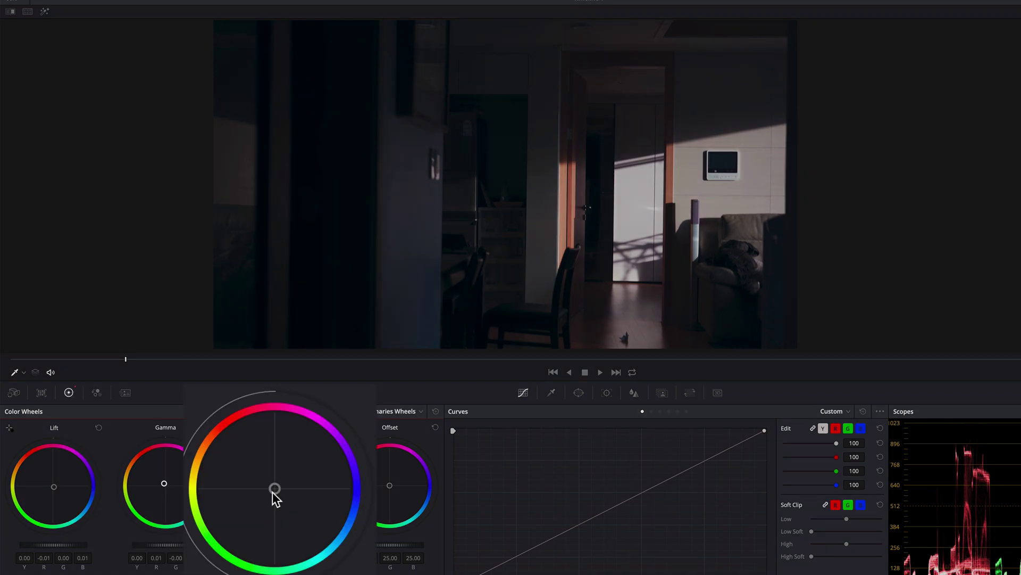
left_click_drag(274, 489, 273, 486)
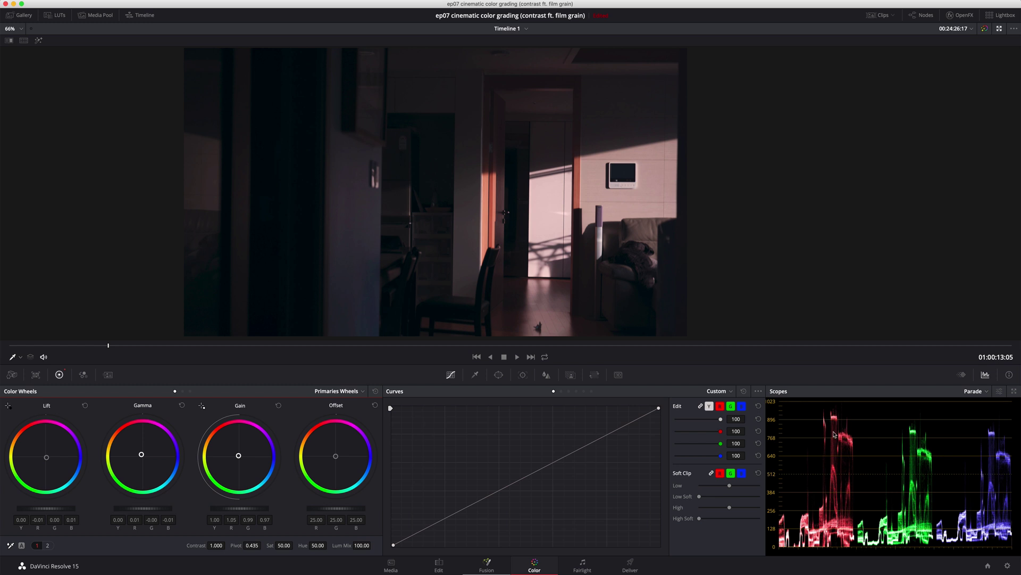
- Toggle node 02 in the full-screen viewer several times to compare its split-tone color balance with the untinted shot
key("super")
key("super+f")
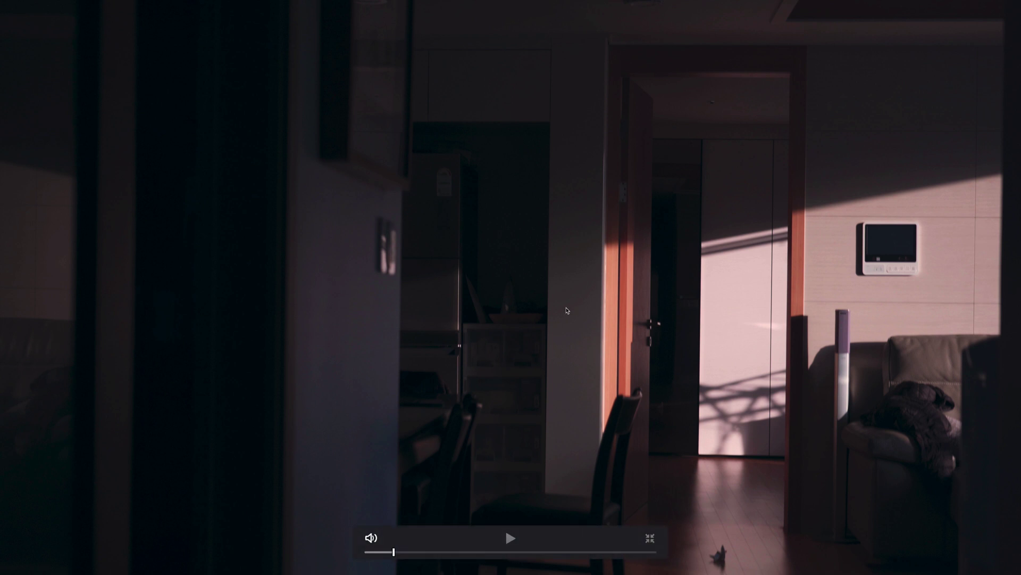
key("super")
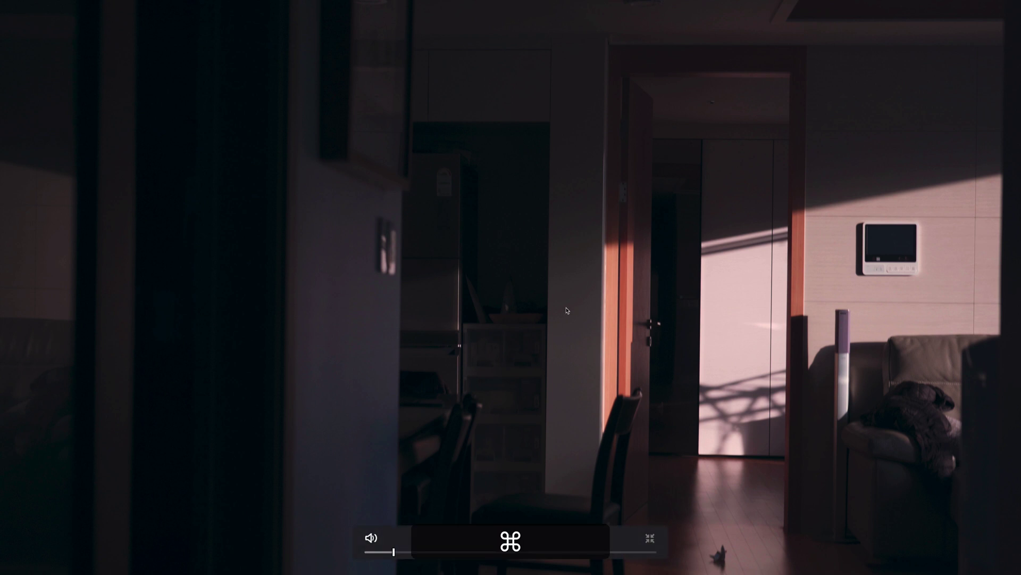
key("super+d")
key("super")
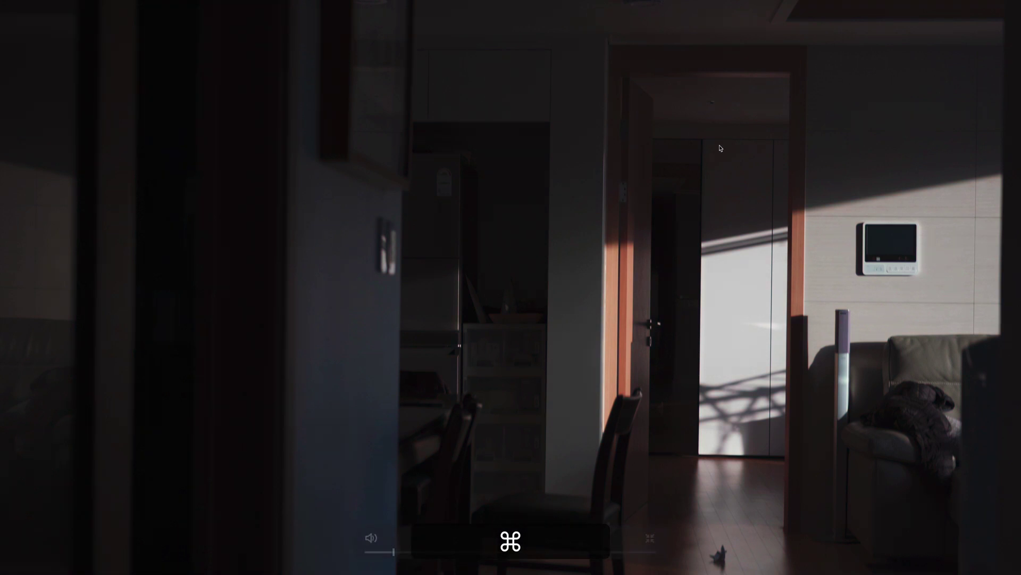
key("super+d")
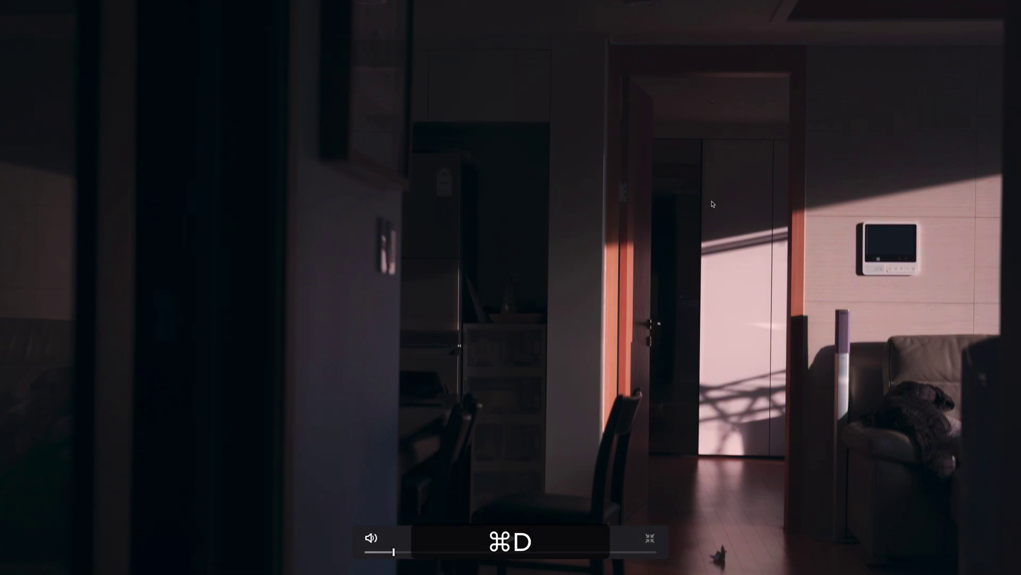
key("super+d")
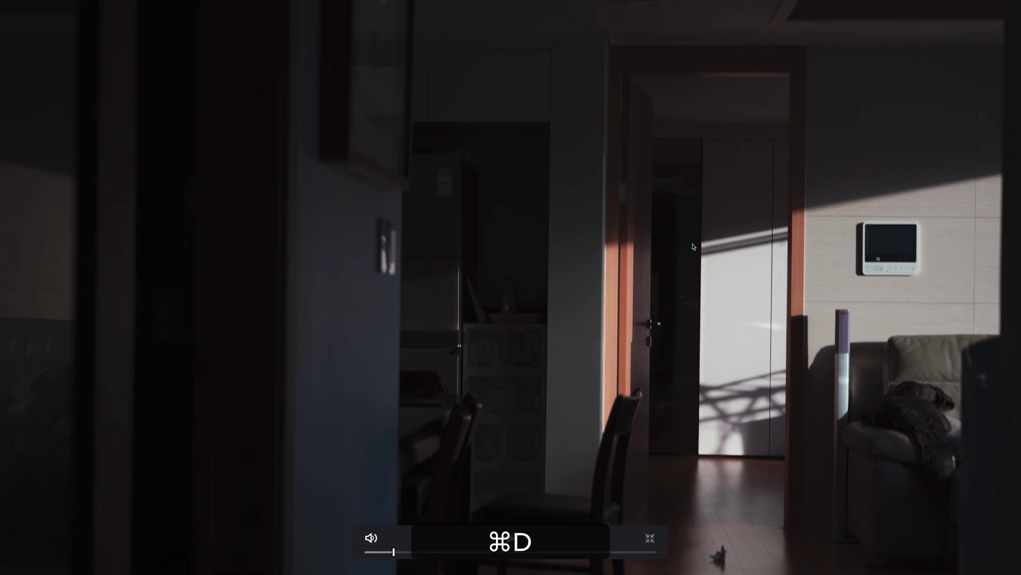
key("super+d")
key("Escape")
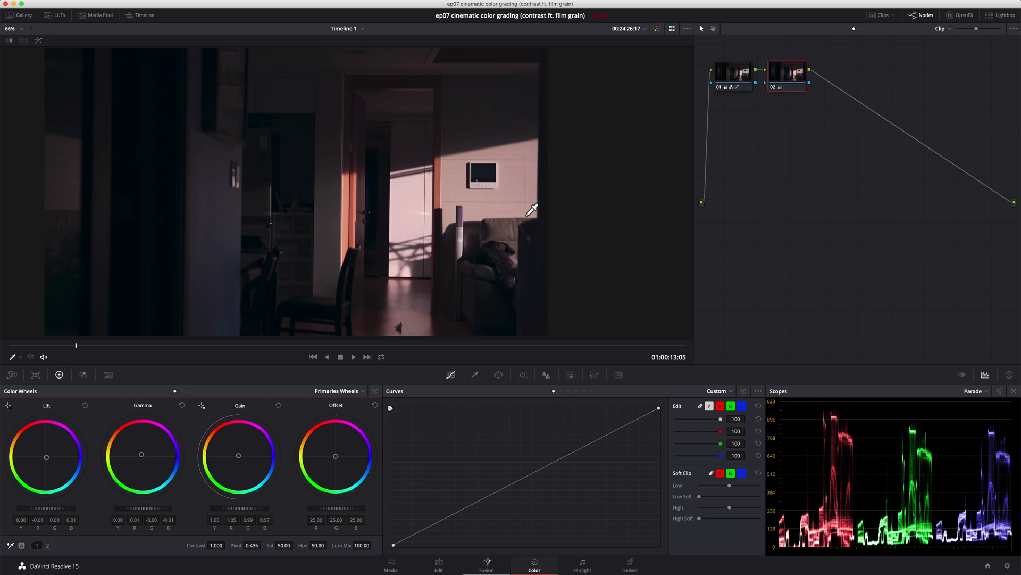
- Add serial node 03 after node 02, try lowering the shadows on its custom curve, and undo the curve change
key("alt+s")
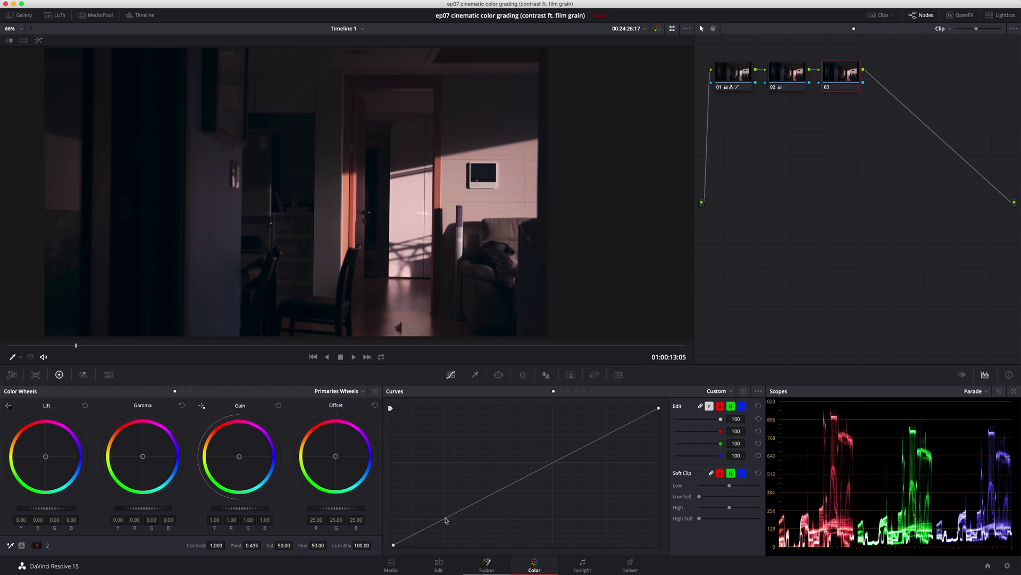
left_click_drag(446, 521, 450, 525)
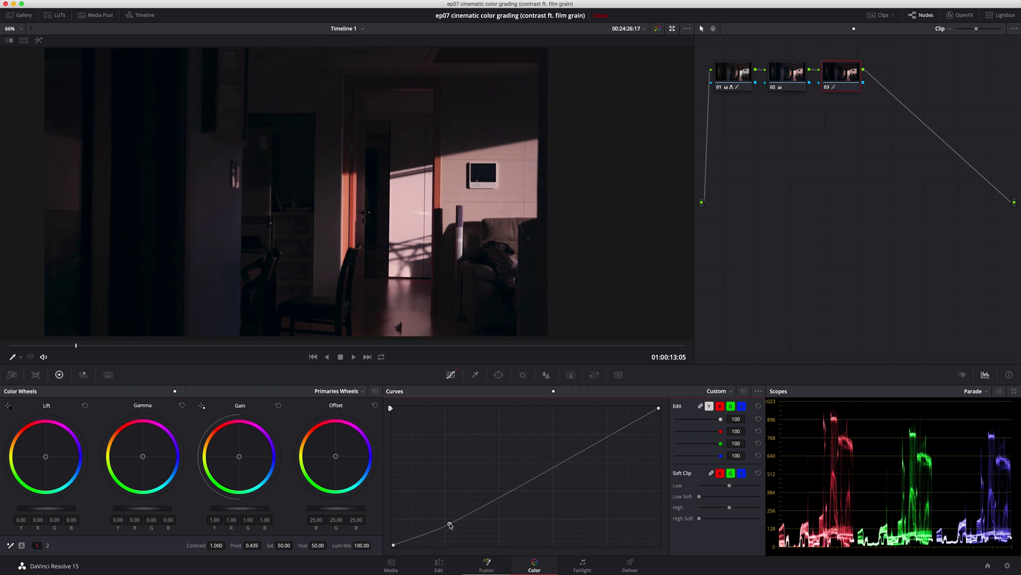
key("super+z")
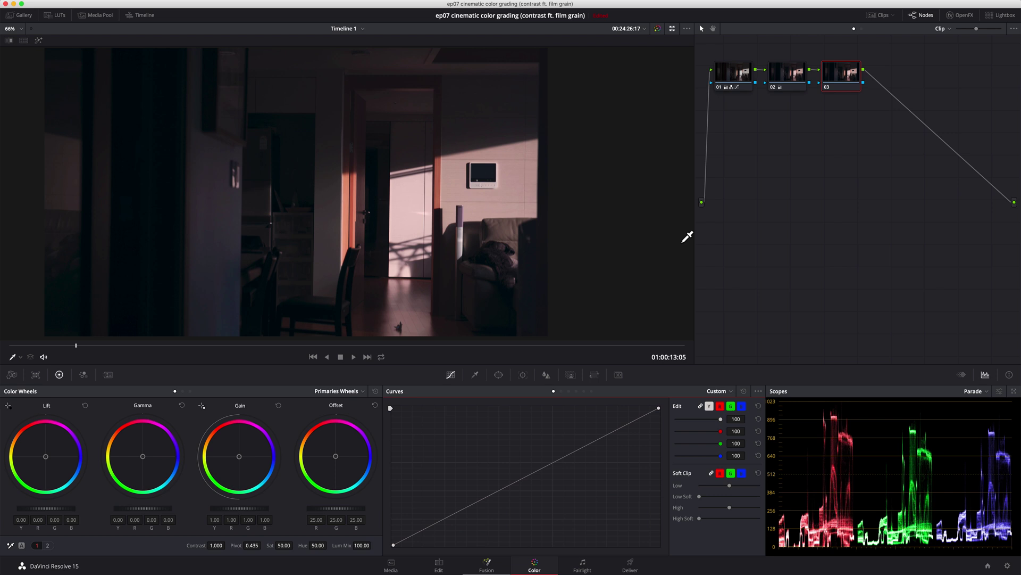
- On the Media page, look up the option for adding Fuji 8mm Dirty - 4K.mov as a matte, and return to the Color page
left_click(391, 564)
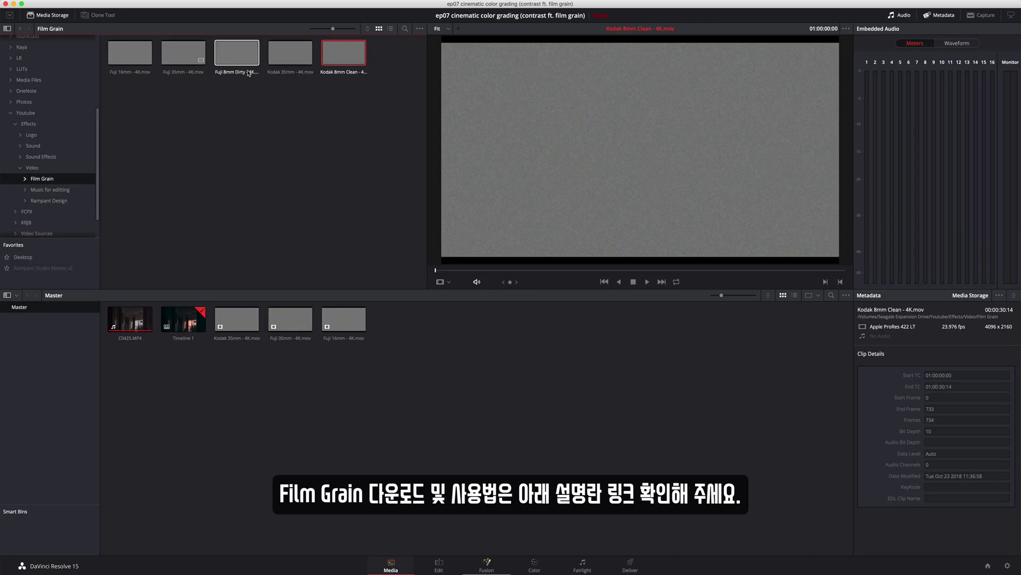
right_click(247, 58)
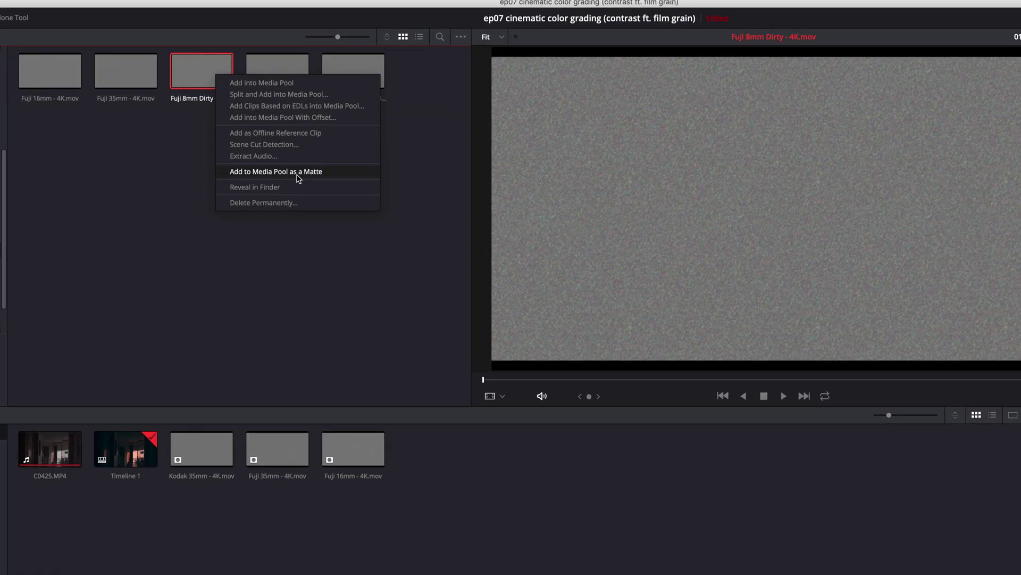
left_click(367, 365)
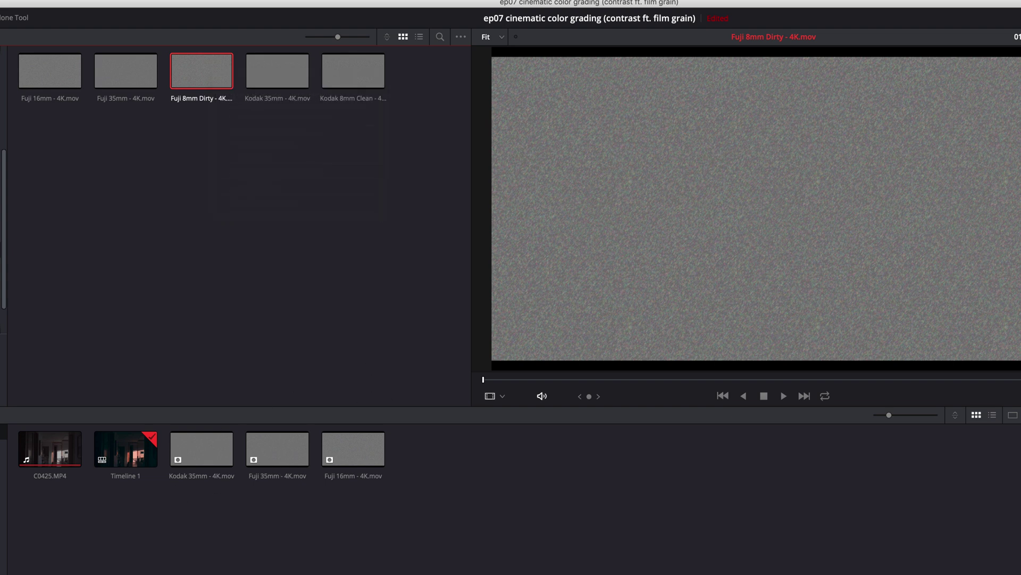
left_click(535, 565)
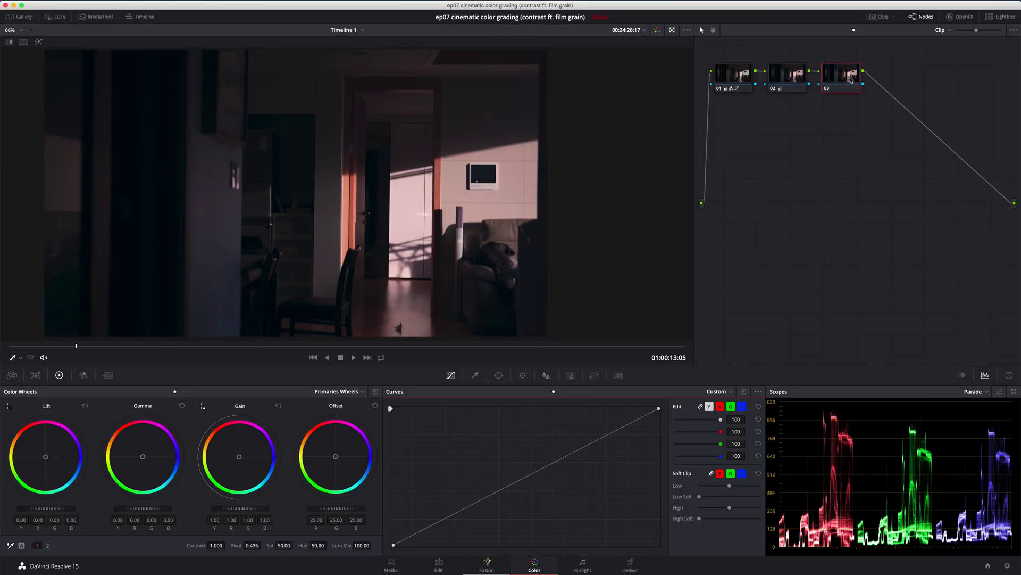
- Add the timeline matte Fuji 35mm - 4K.mov to node 03
right_click(851, 80)
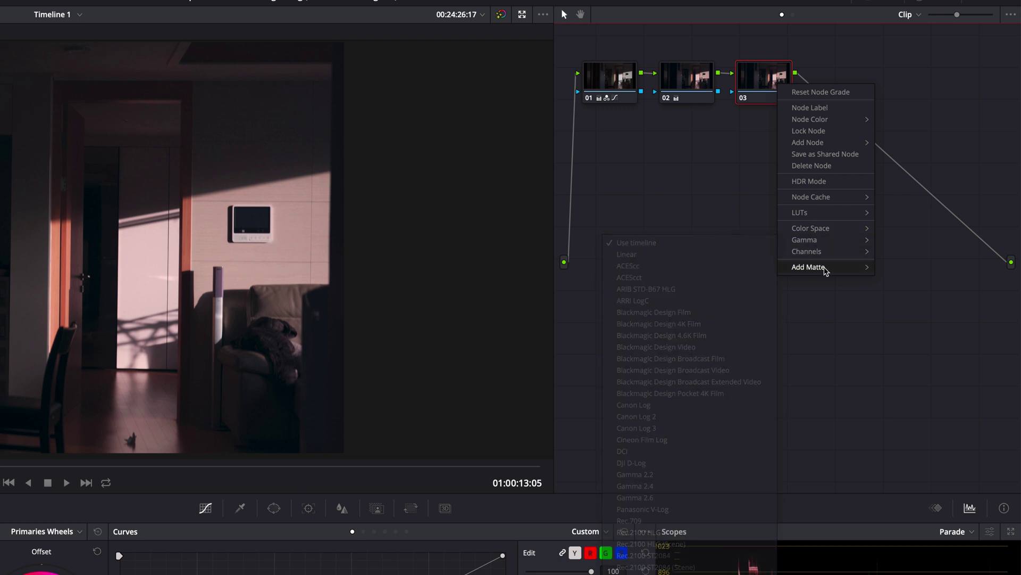
mouse_move(826, 271)
mouse_move(936, 287)
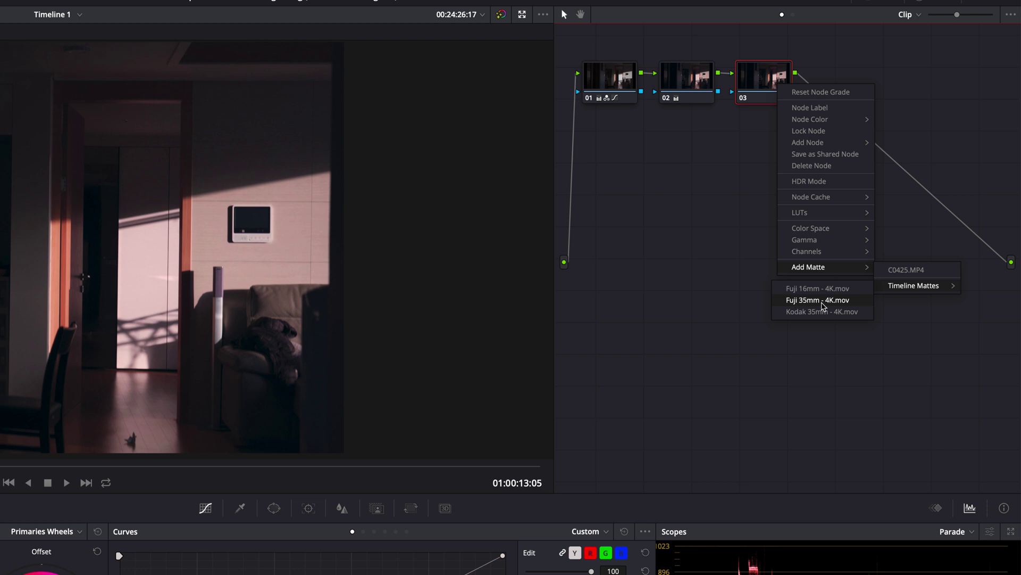
left_click(823, 305)
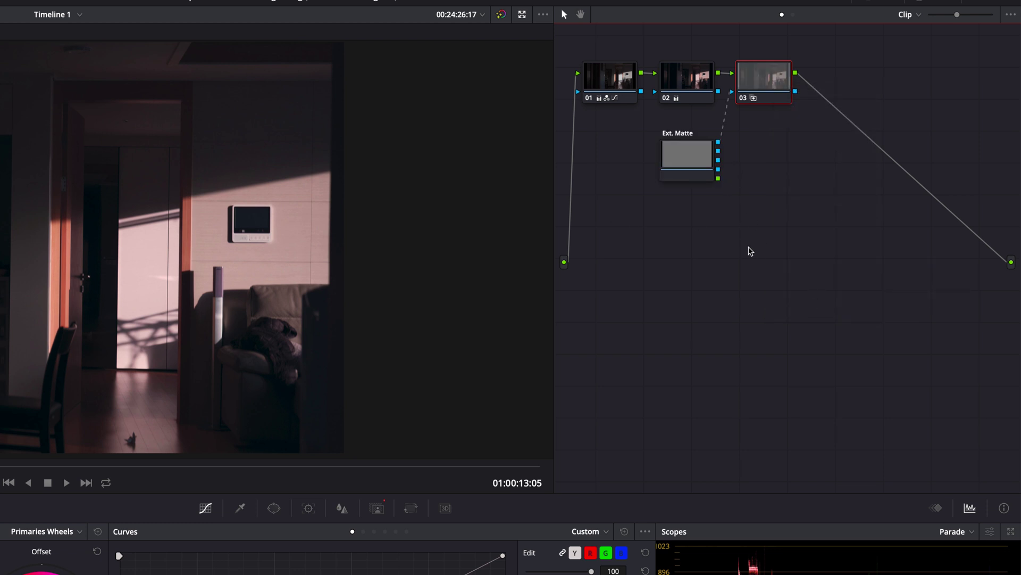
- Add an alpha output to the node graph and connect the Ext. Matte node's first key output to it
right_click(750, 251)
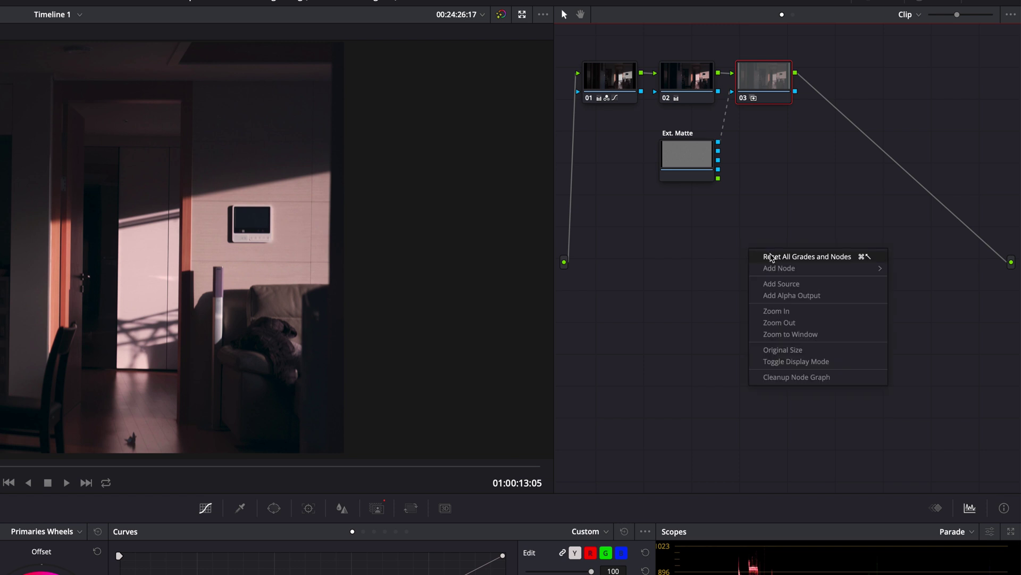
left_click(812, 296)
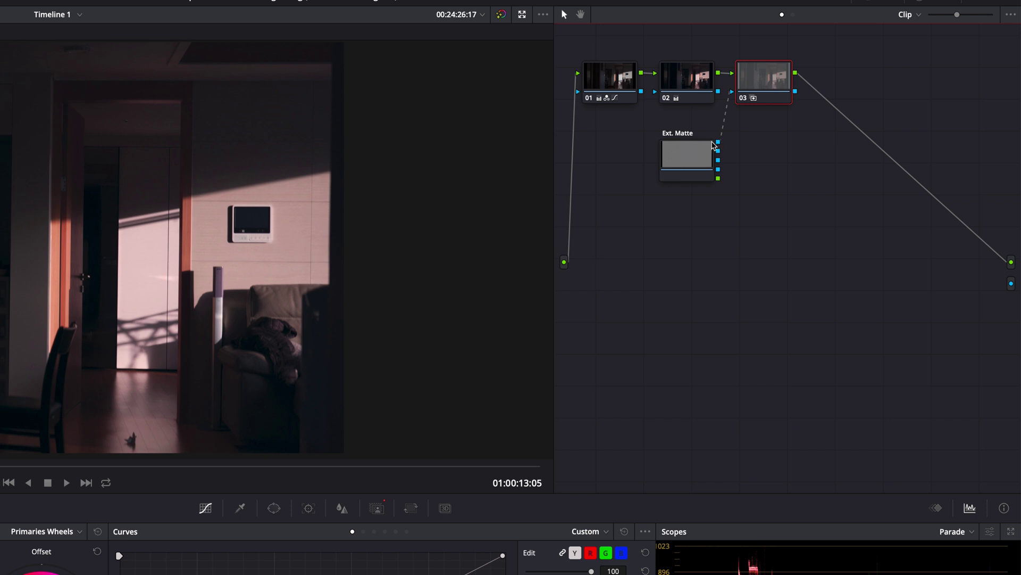
left_click_drag(719, 143, 1011, 286)
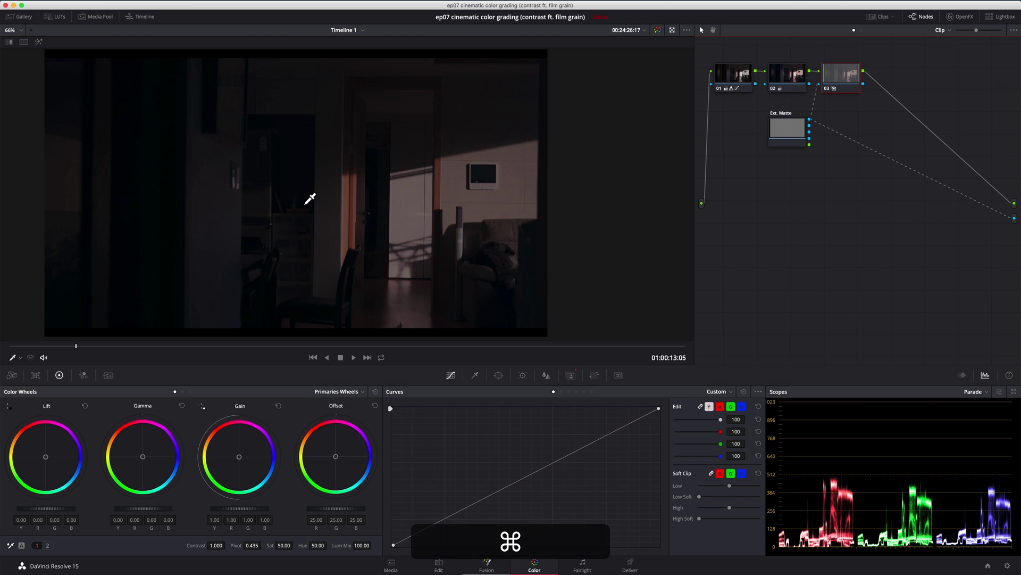
- Inspect the film grain on the shot in the full-screen viewer and in a magnified view of the doorway
key("super+f")
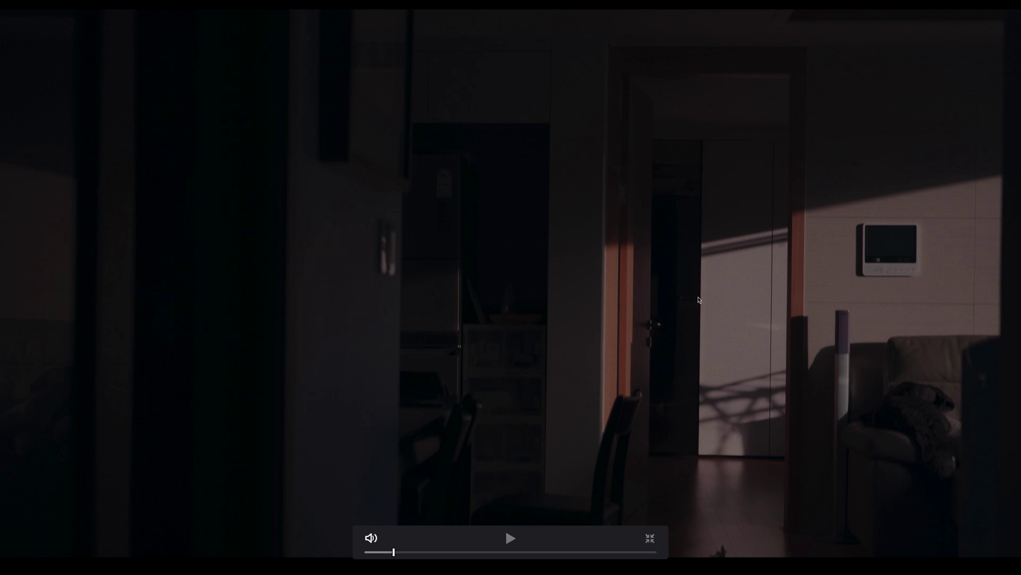
key("Escape")
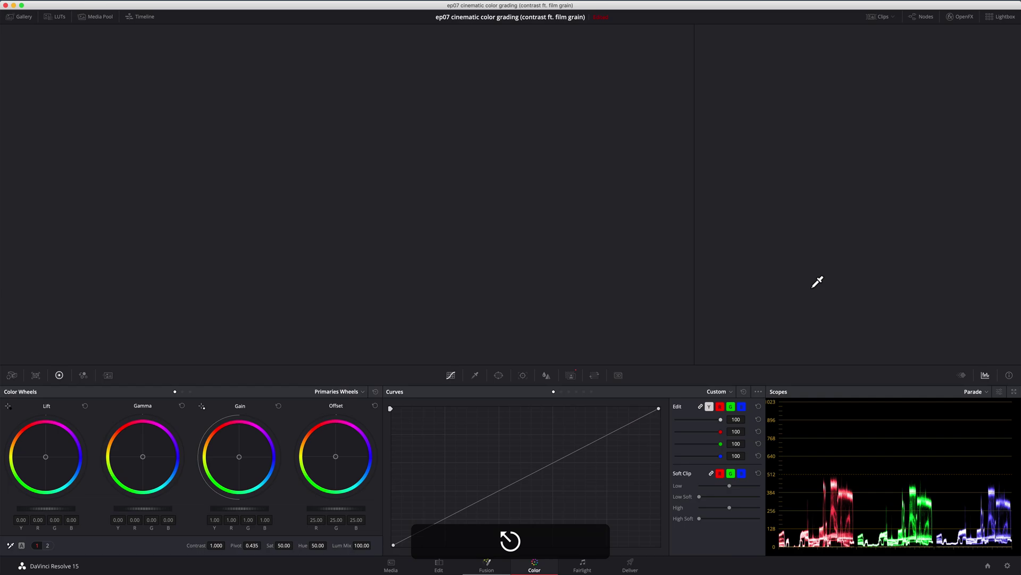
key("alt")
scroll(506, 234, "up", 5)
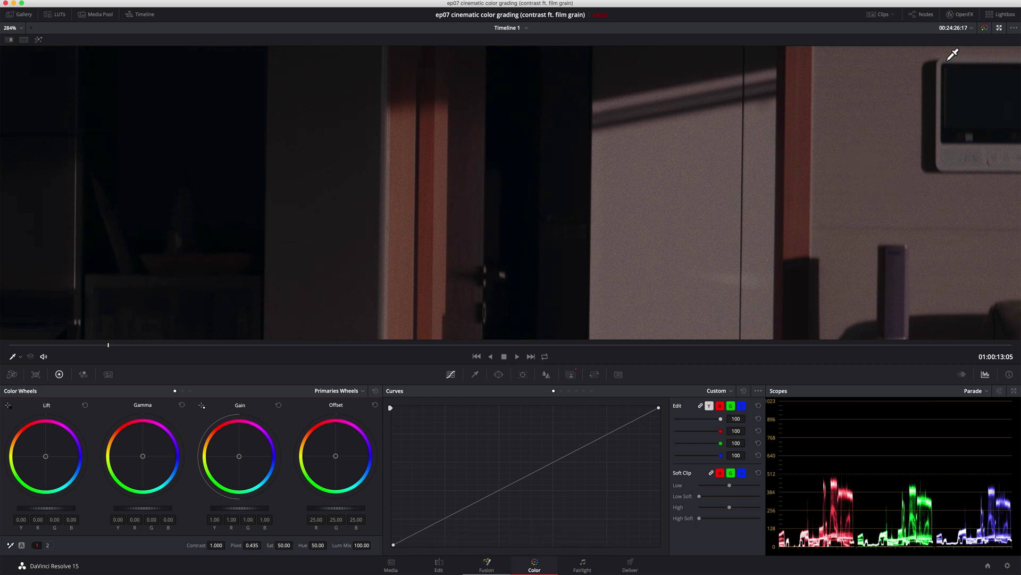
- Show the node graph, toggle the Ext. Matte node, and examine the grain on the doorway and wall at different magnifications
left_click(920, 18)
left_click(792, 135)
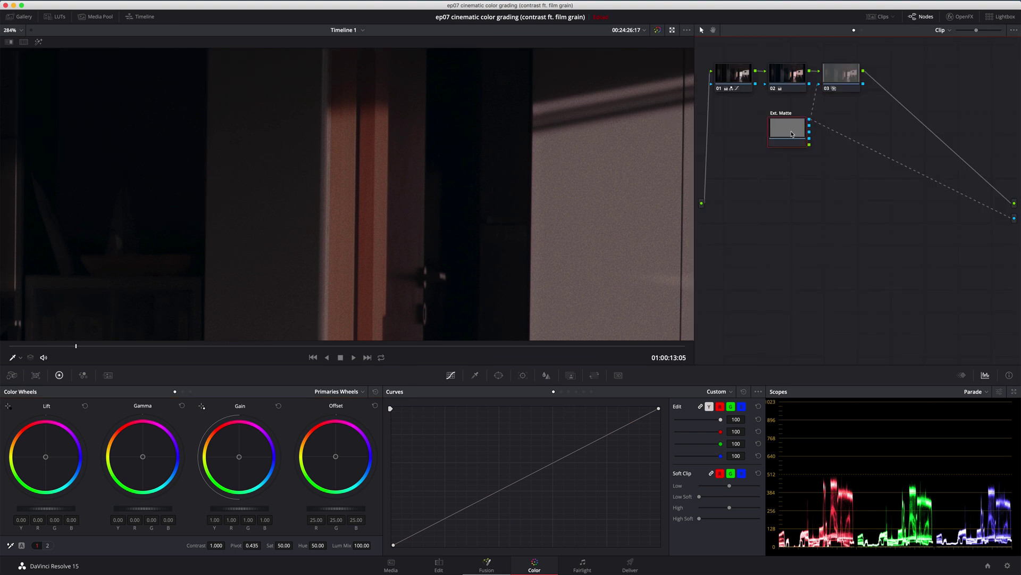
key("super")
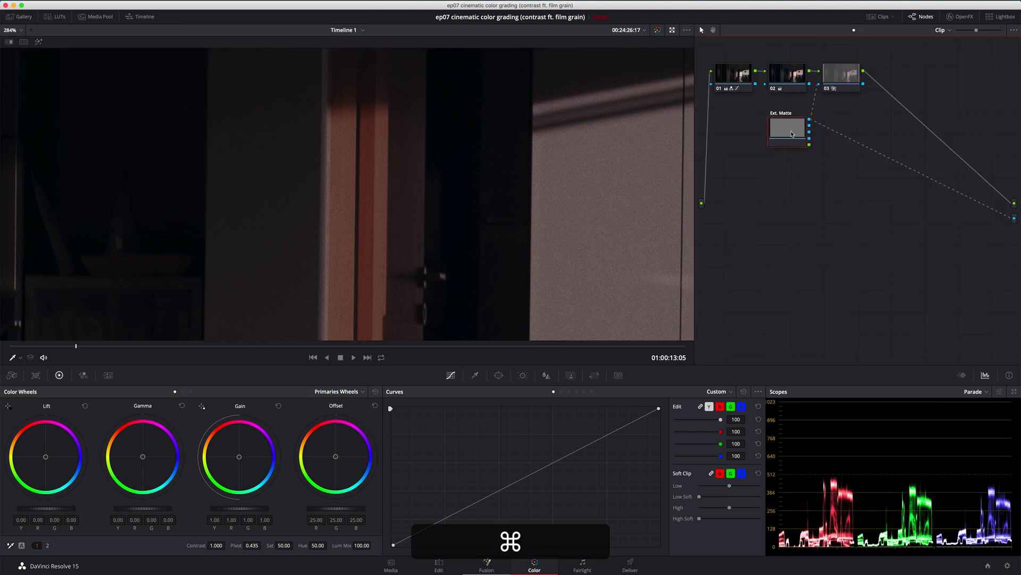
key("super+d")
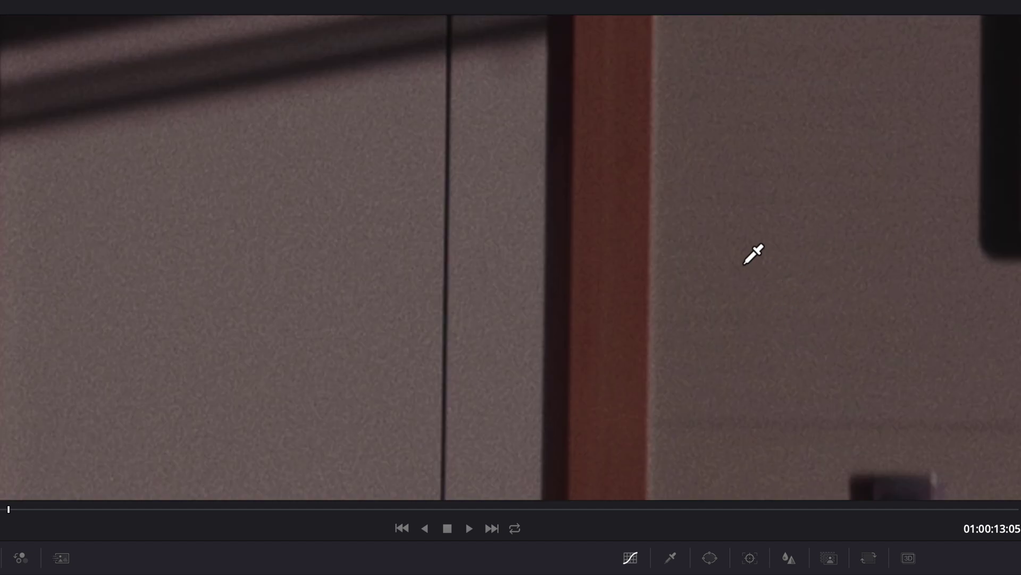
scroll(764, 264, "down", 5)
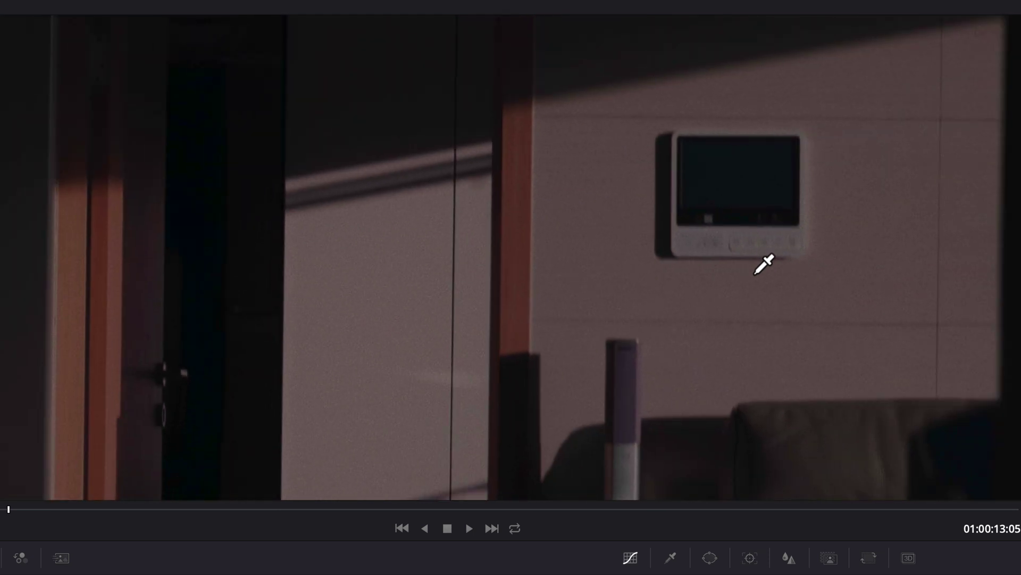
scroll(764, 264, "left", 5)
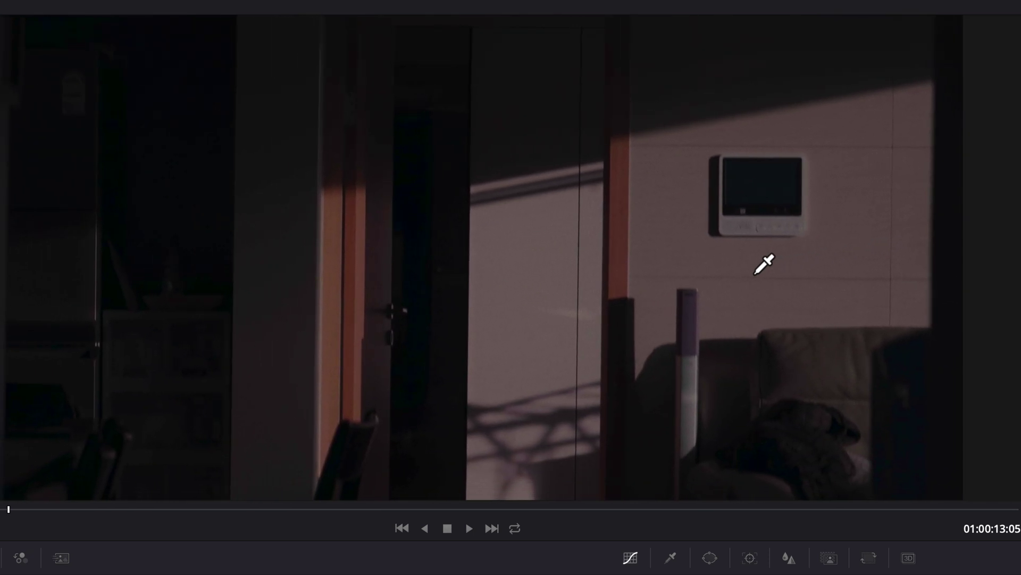
- Compare the shot with the Ext. Matte node disabled and enabled, and inspect the whole frame fitted and full screen
scroll(764, 265, "left", 2)
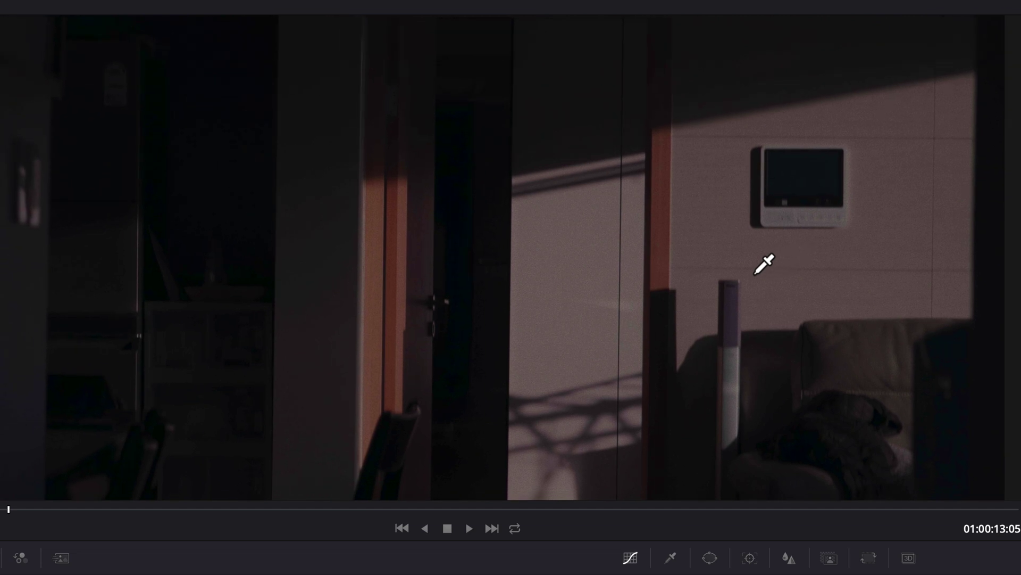
scroll(764, 264, "left", 7)
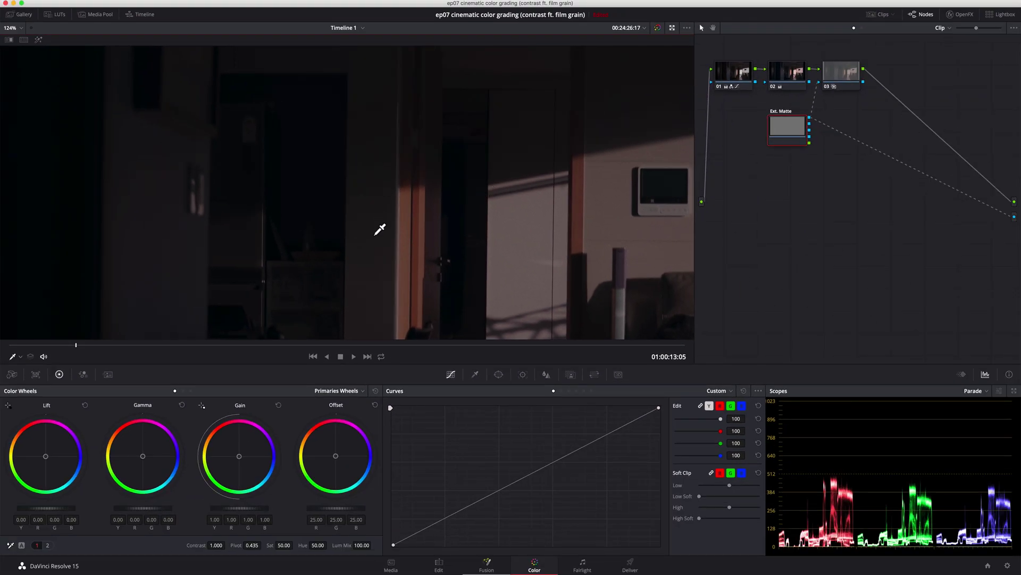
key("super+d")
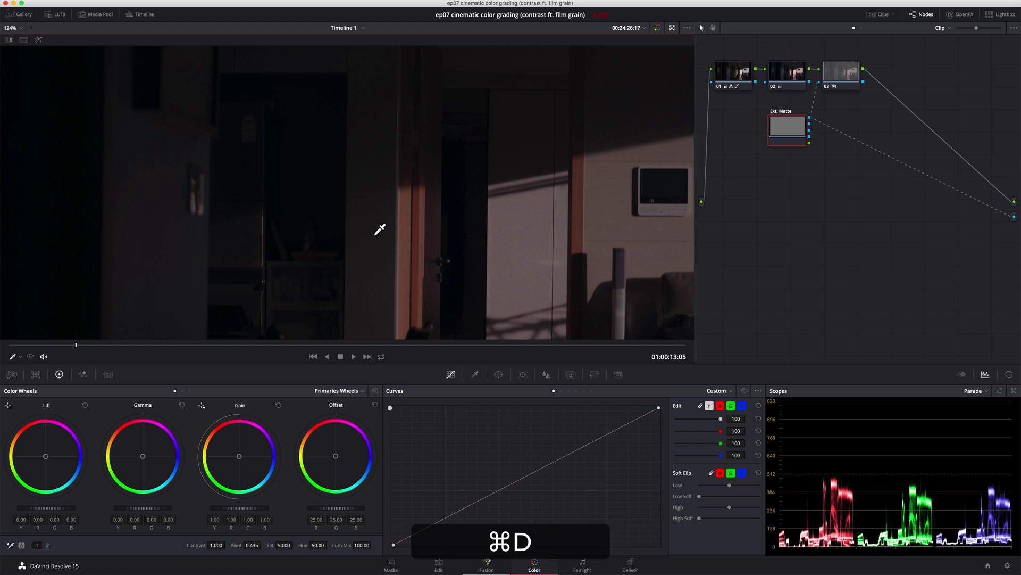
key("super+d")
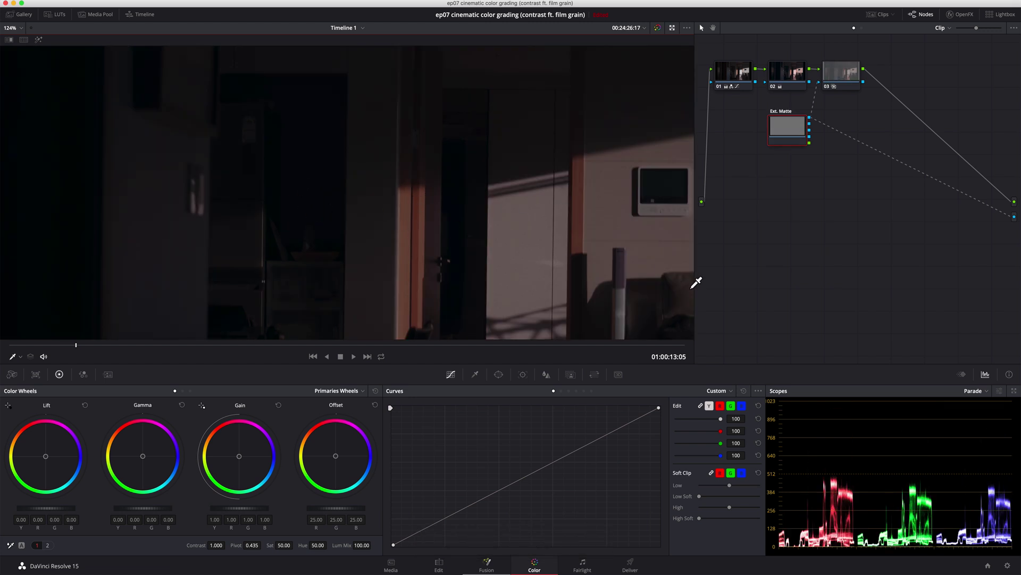
key("shift+z")
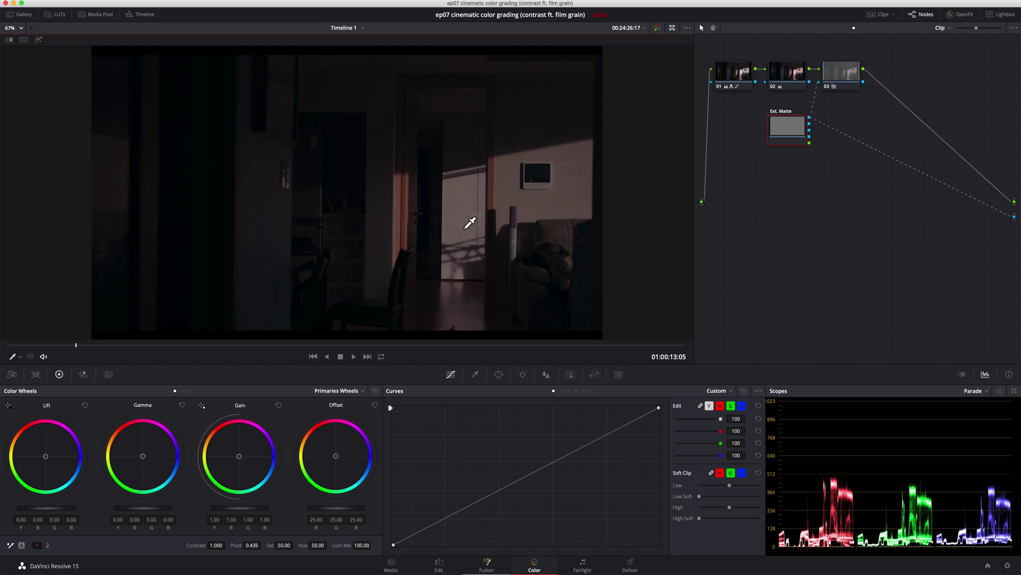
key("super+f")
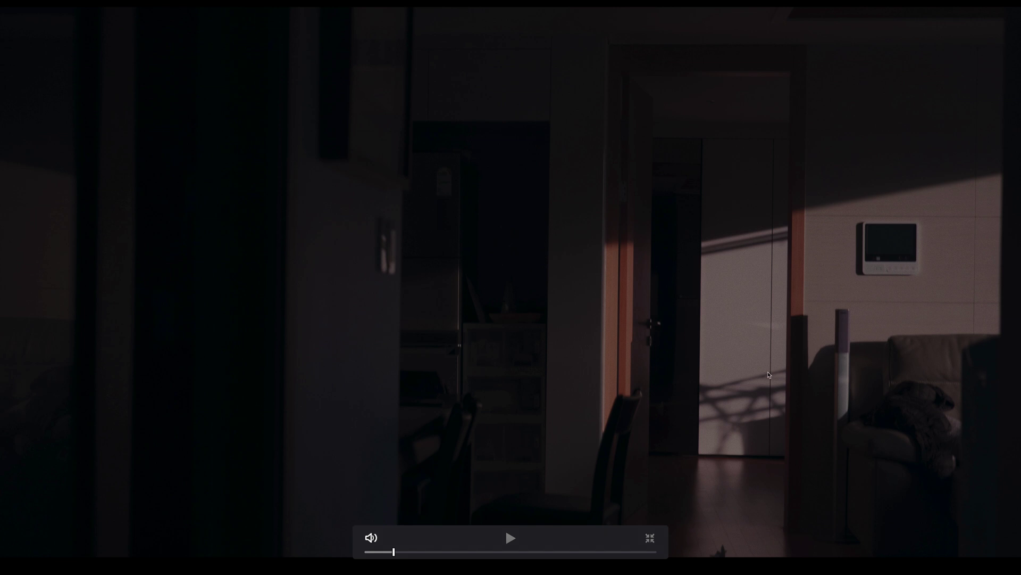
key("Escape")
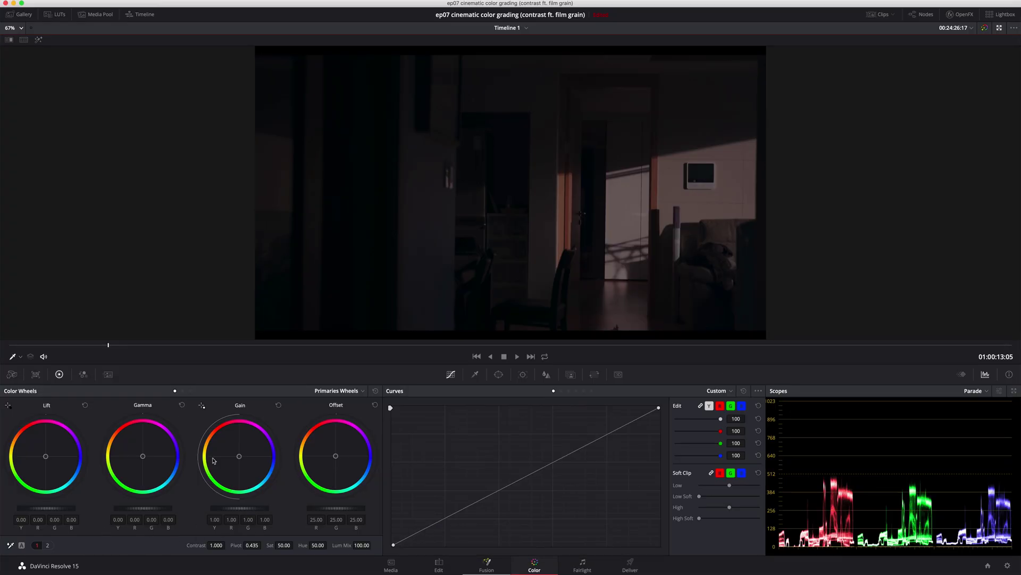
- Add a serial node after node 03 and set its temperature to 410
key("alt+f")
key("alt+s")
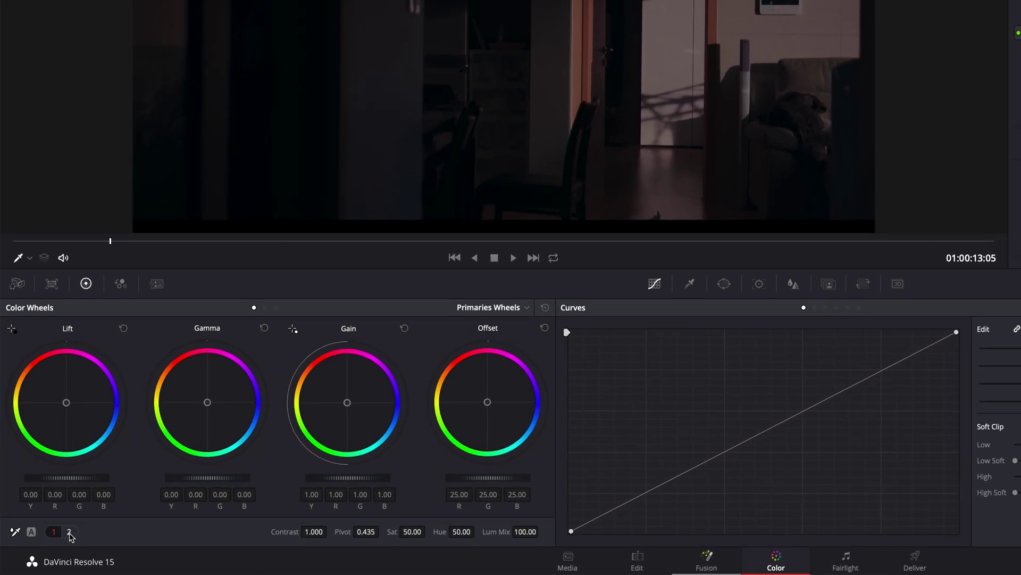
left_click(48, 545)
double_click(184, 531)
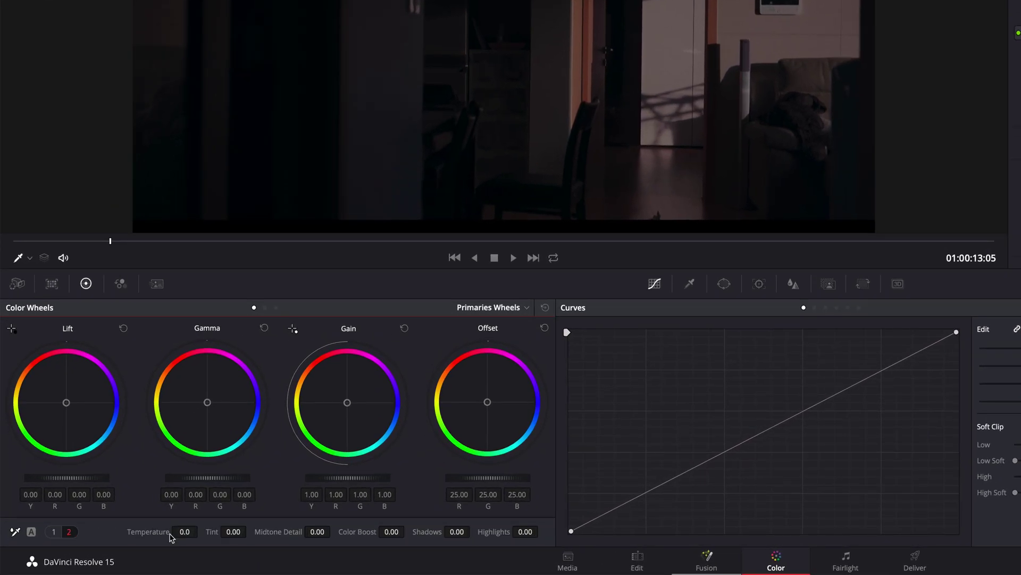
type("30")
key("Return")
double_click(185, 531)
type("410")
key("Return")
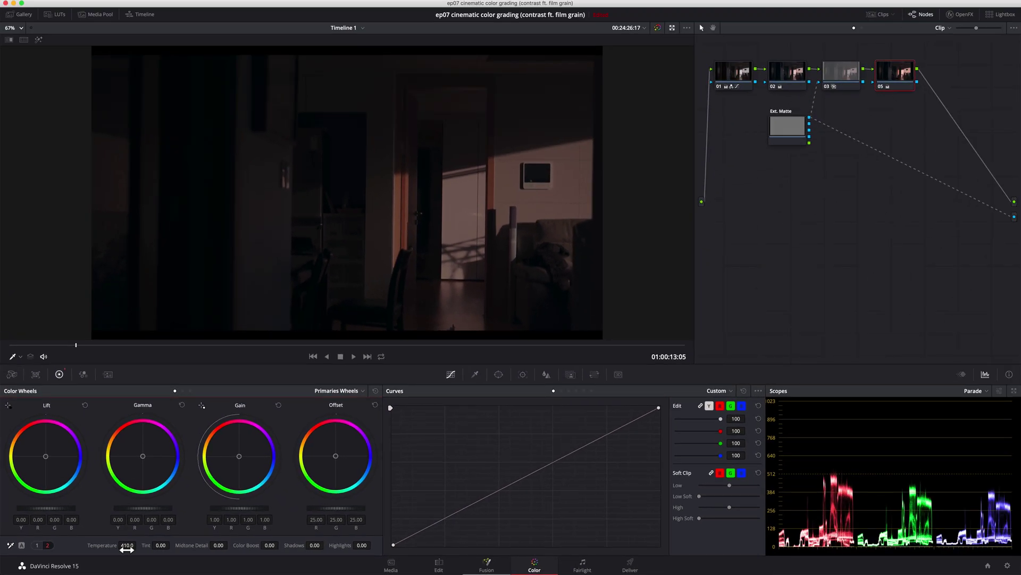
- Compare the full-screen shot with the temperature node disabled and enabled
key("super+f")
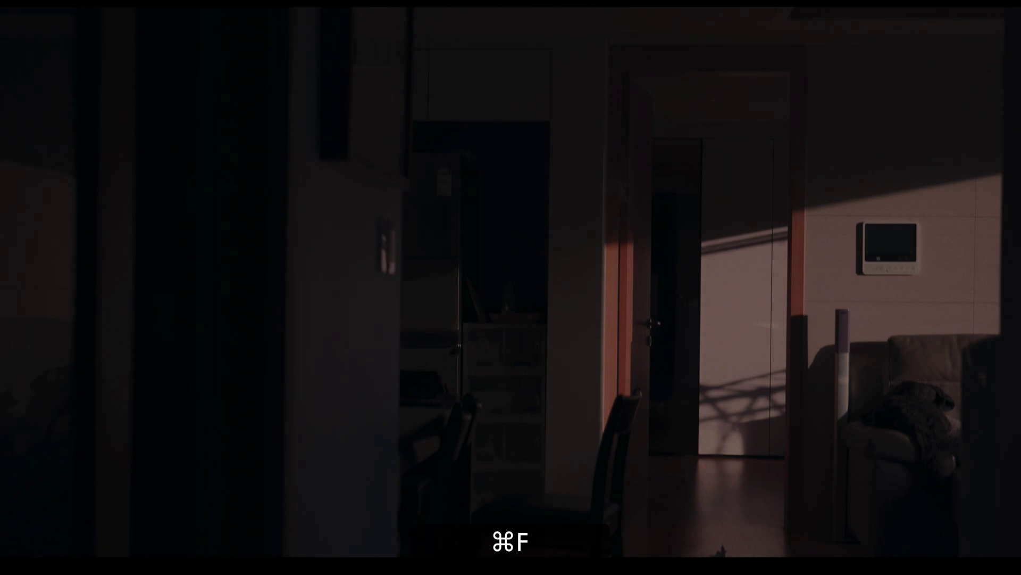
key("super+d")
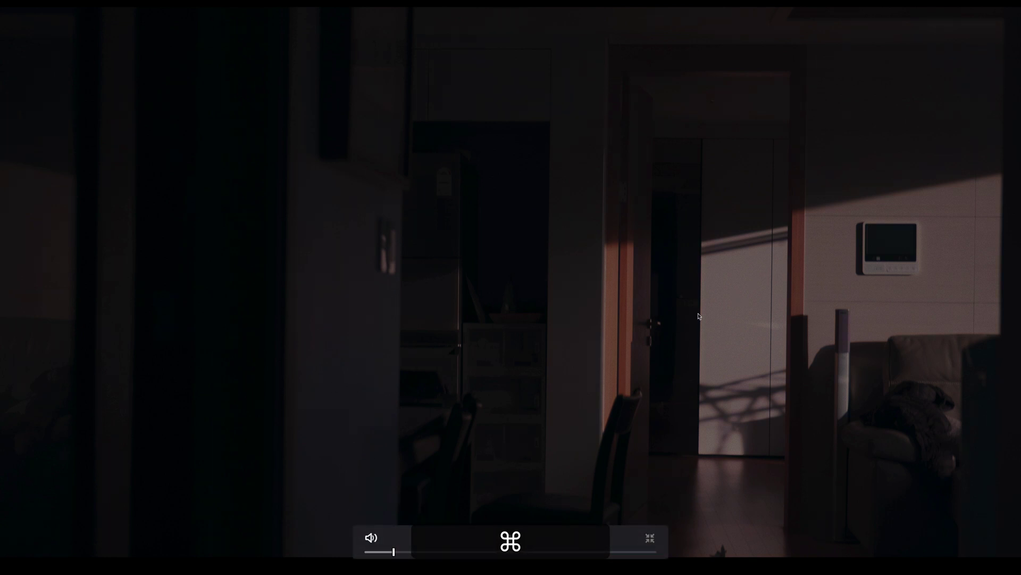
key("super+d")
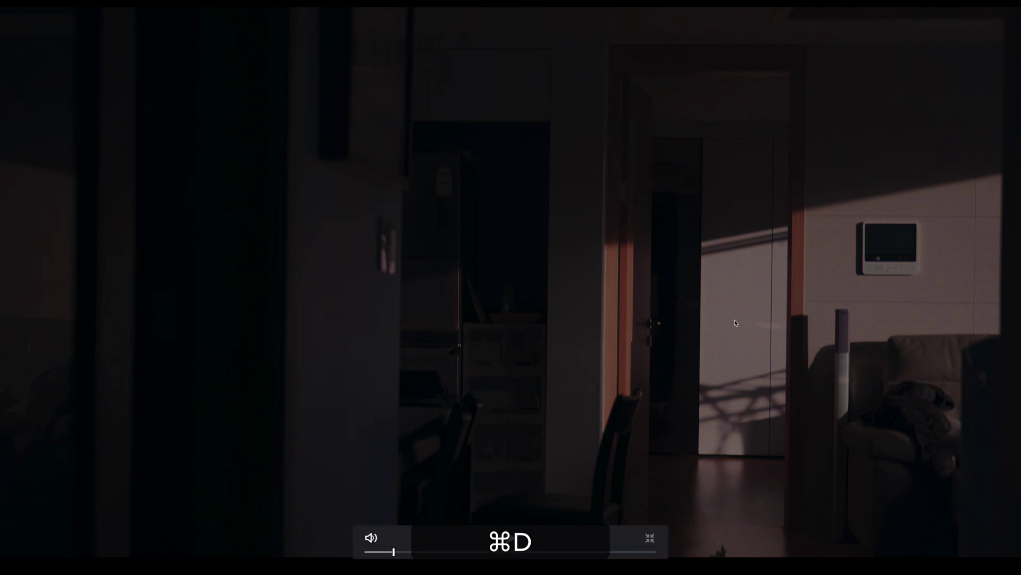
key("super+d")
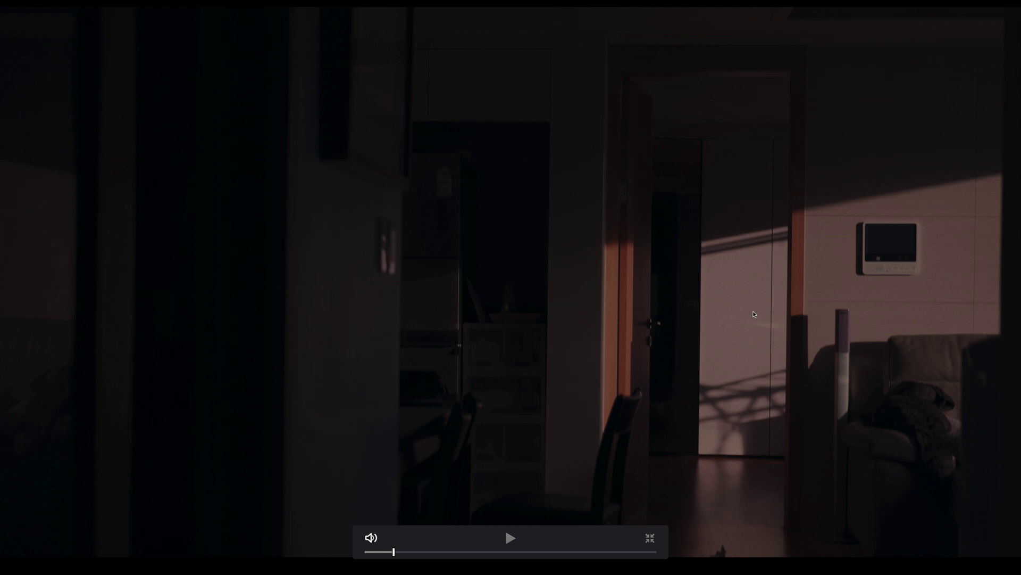
key("Escape")
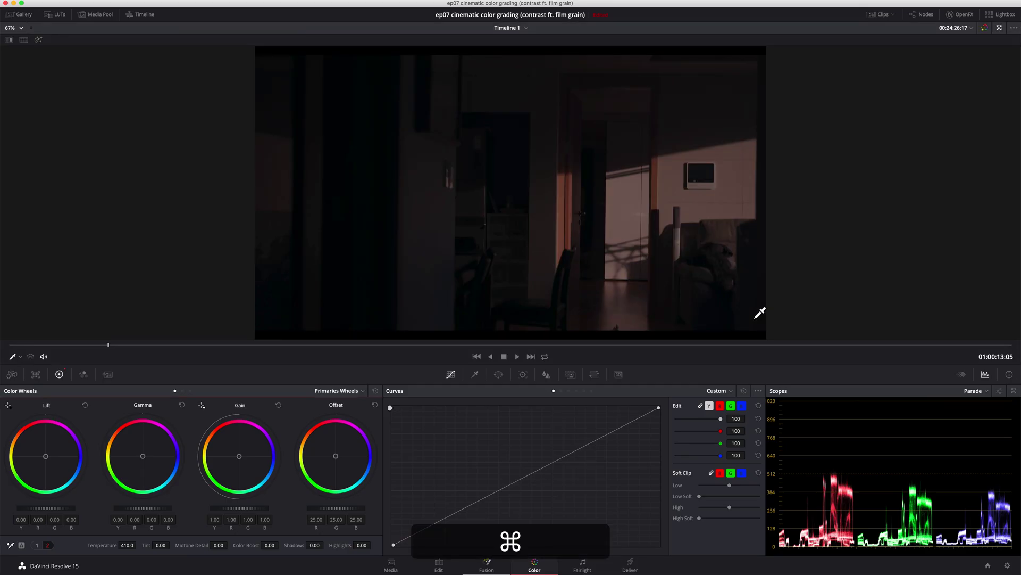
key("super+f")
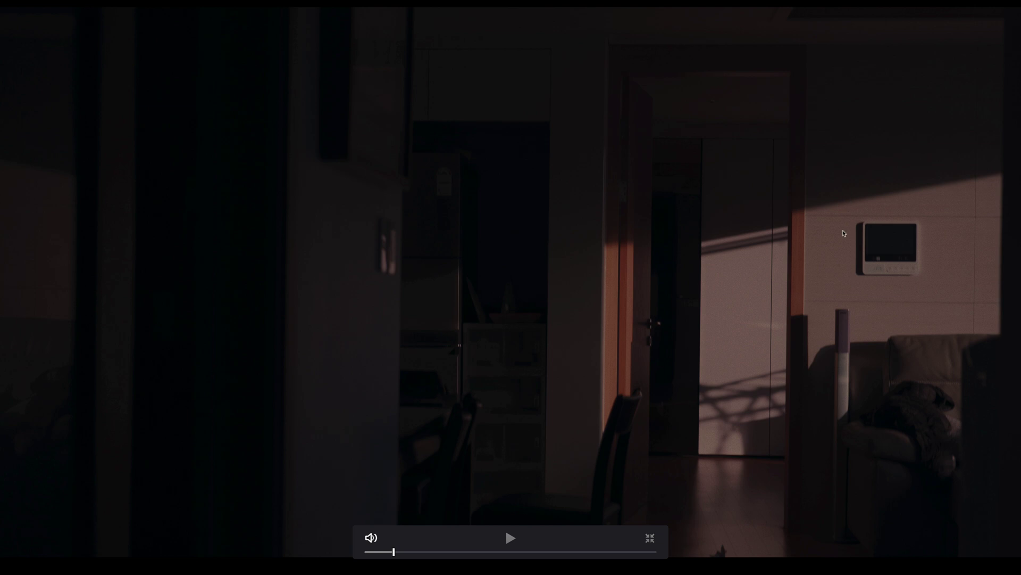
key("Escape")
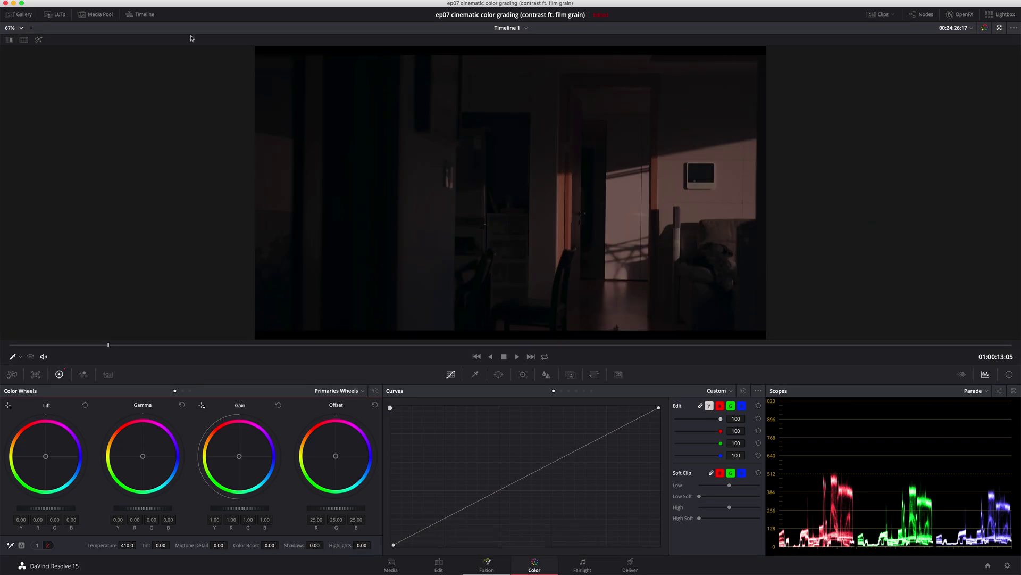
- Apply 2.35 output blanking to the timeline
left_click(139, 2)
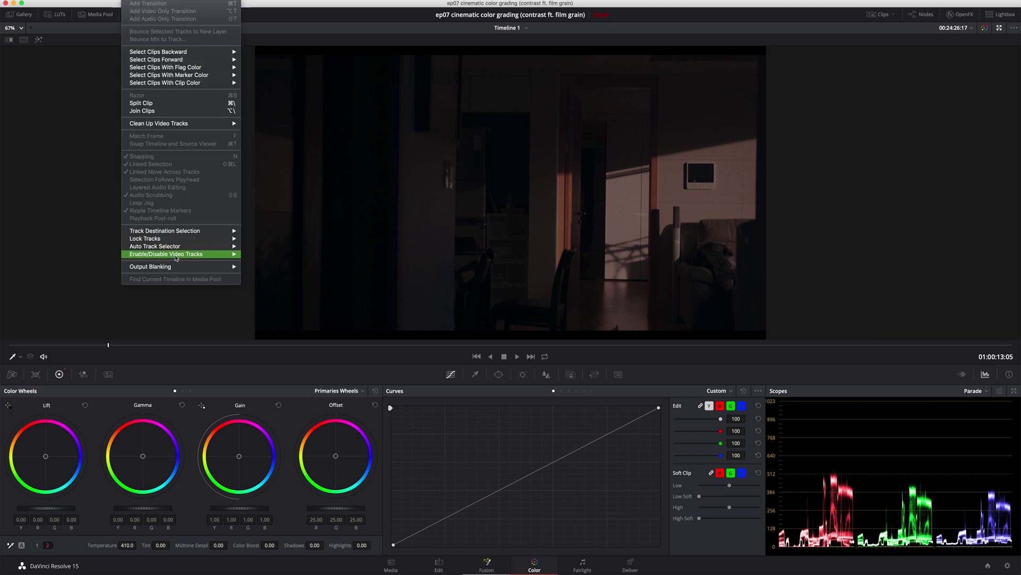
mouse_move(176, 256)
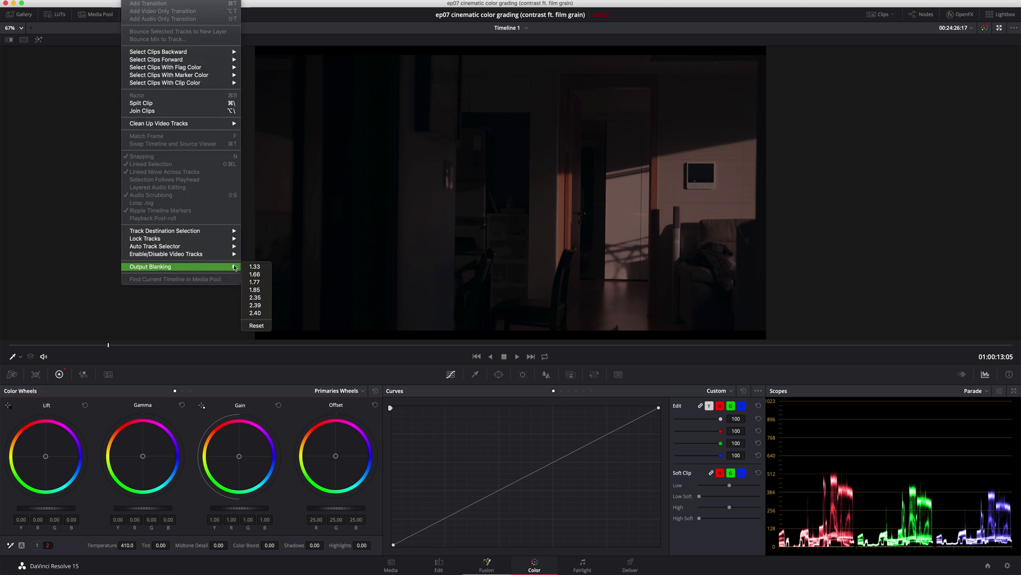
left_click(256, 297)
- Review the letterboxed shot full screen and show the node graph beside the viewer
key("super+f")
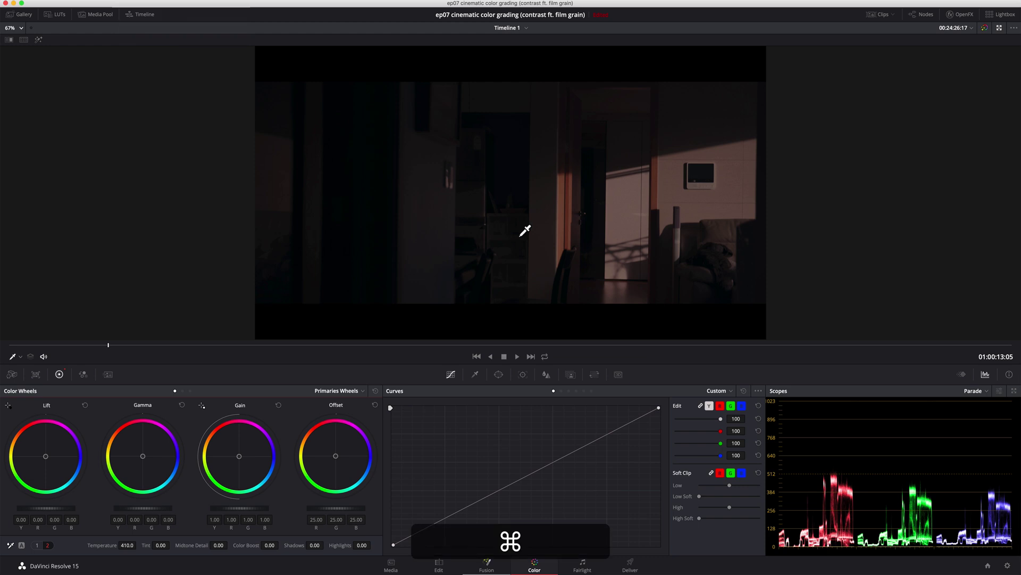
mouse_move(381, 34)
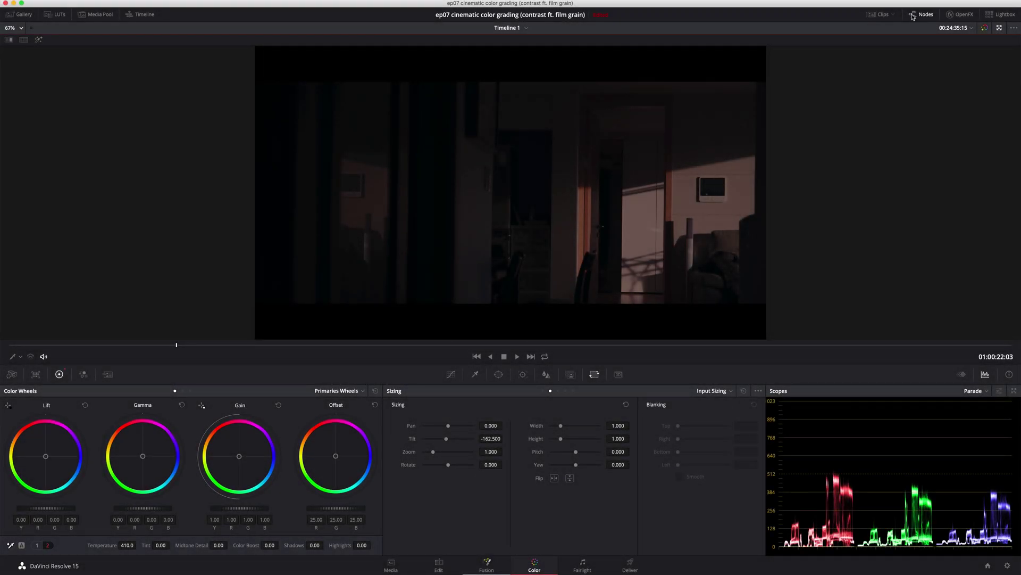
left_click(913, 17)
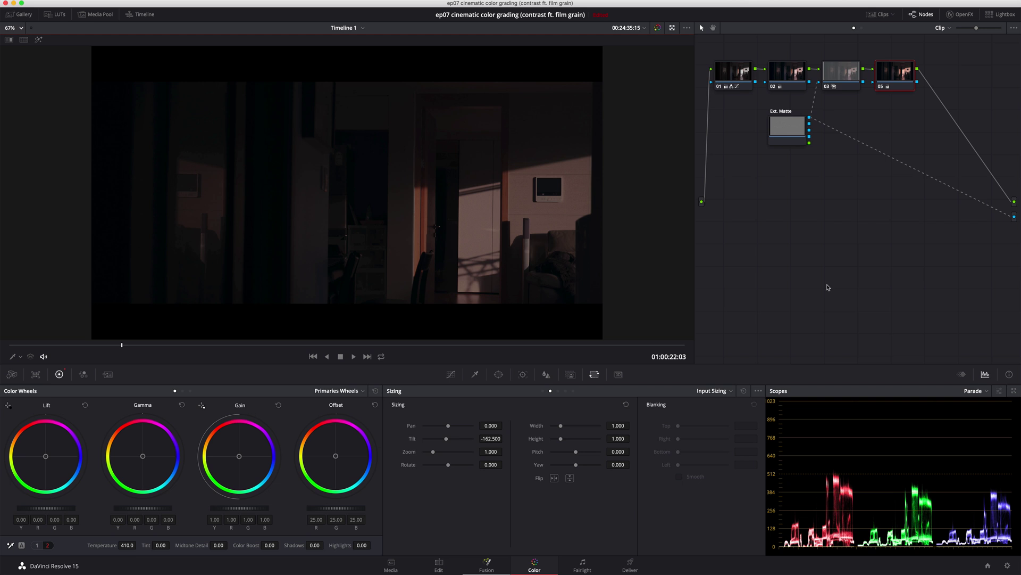